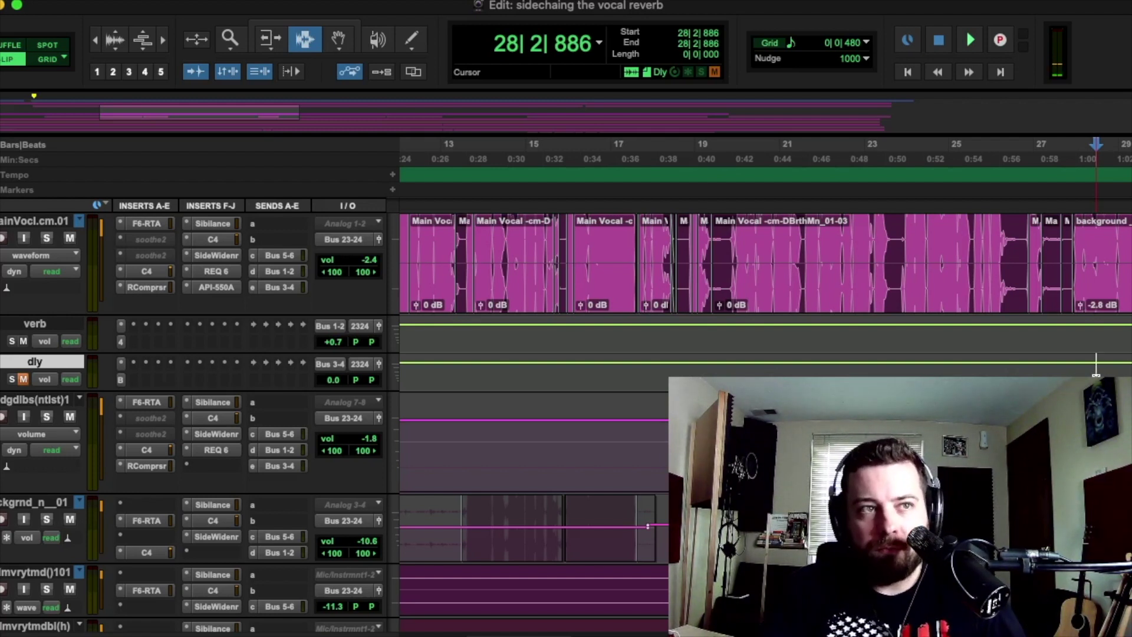
Step: Play the main vocal from just before bar 16 and again from just before bar 19
{"action": "left_click", "coordinate": [600, 260]}
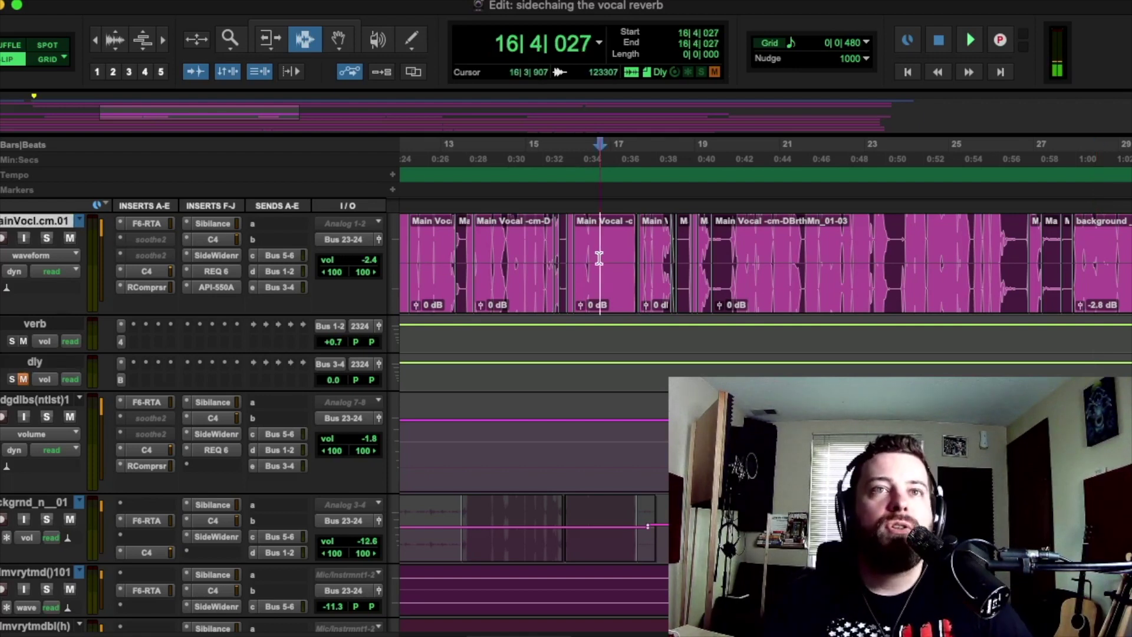
{"action": "scroll", "coordinate": [619, 259], "scroll_direction": "left", "scroll_amount": 2}
{"action": "left_click", "coordinate": [645, 261]}
{"action": "key", "text": "space"}
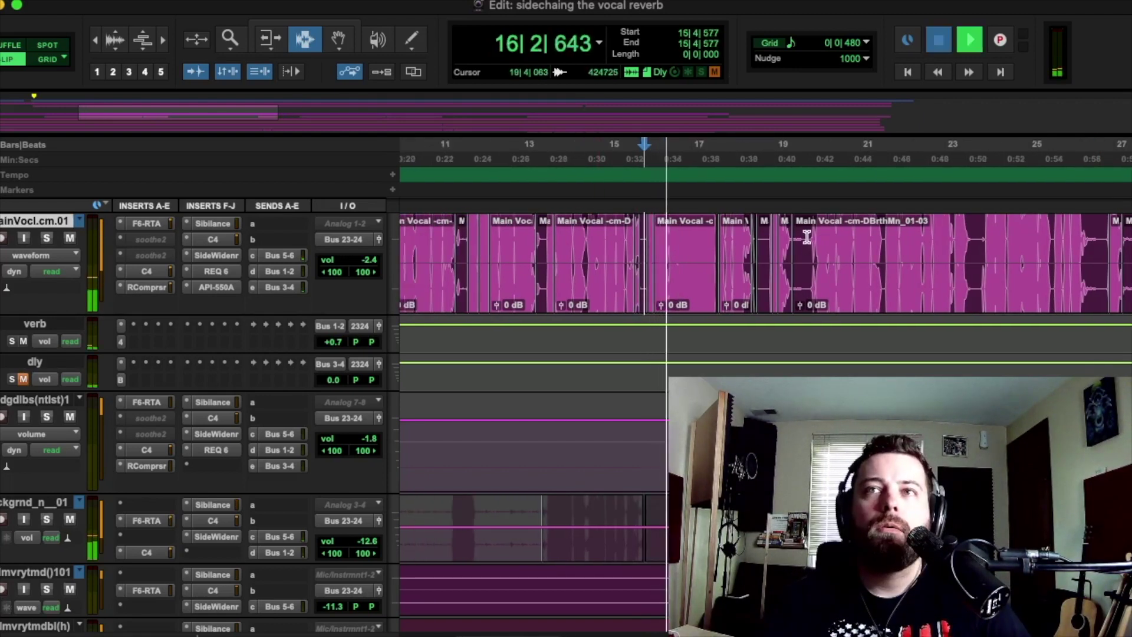
{"action": "left_click", "coordinate": [807, 301]}
{"action": "scroll", "coordinate": [804, 305], "scroll_direction": "right", "scroll_amount": 1}
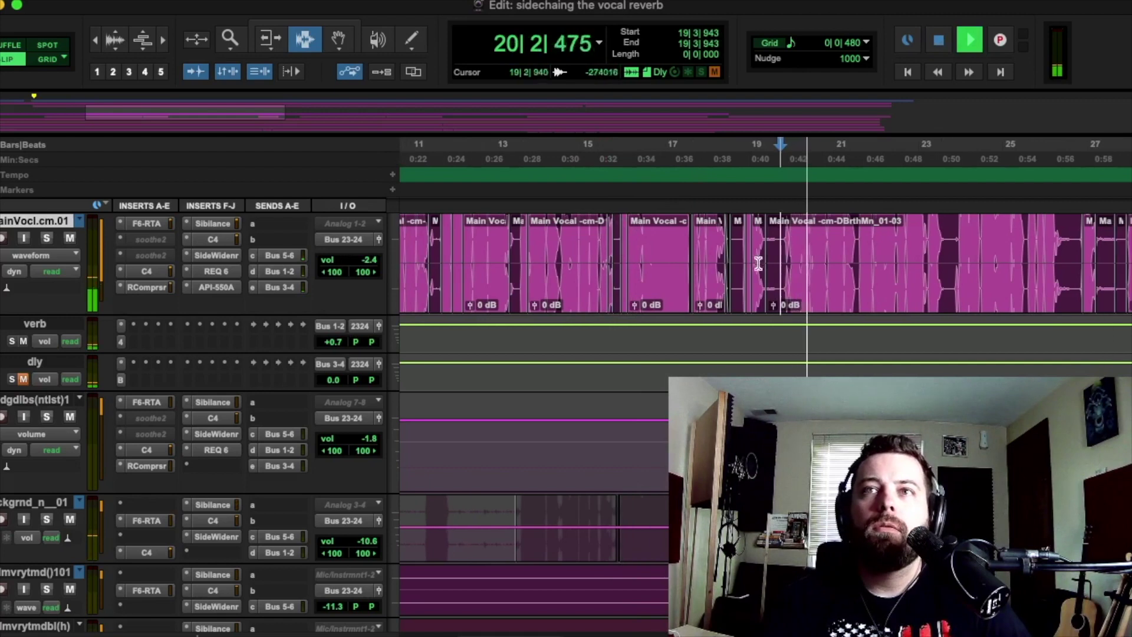
{"action": "key", "text": "space"}
{"action": "left_click", "coordinate": [746, 244]}
{"action": "key", "text": "space"}
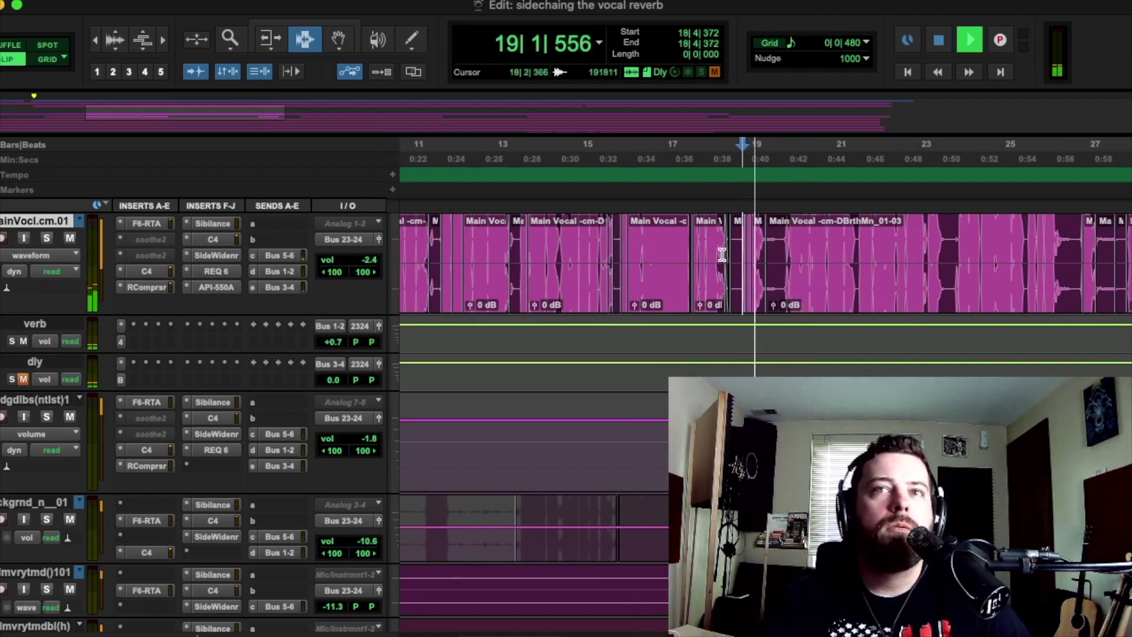
{"action": "key", "text": "space"}
Step: In the Mix window, mute and unmute the verb return to compare, then show the Inserts rows
{"action": "key", "text": "super+equal"}
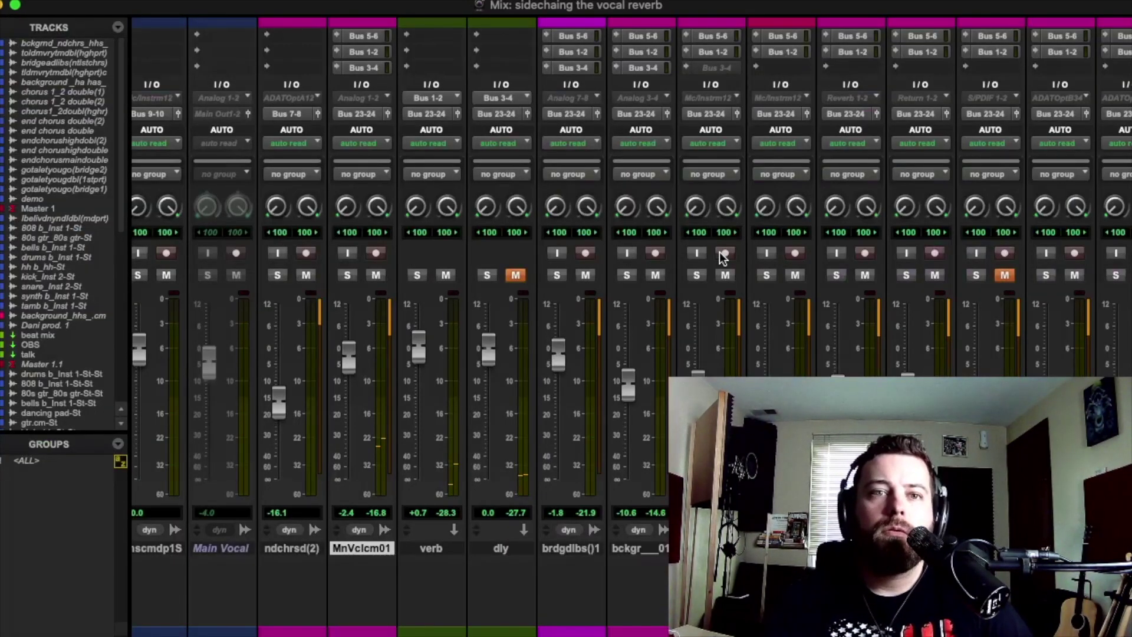
{"action": "scroll", "coordinate": [401, 295], "scroll_direction": "right", "scroll_amount": 5}
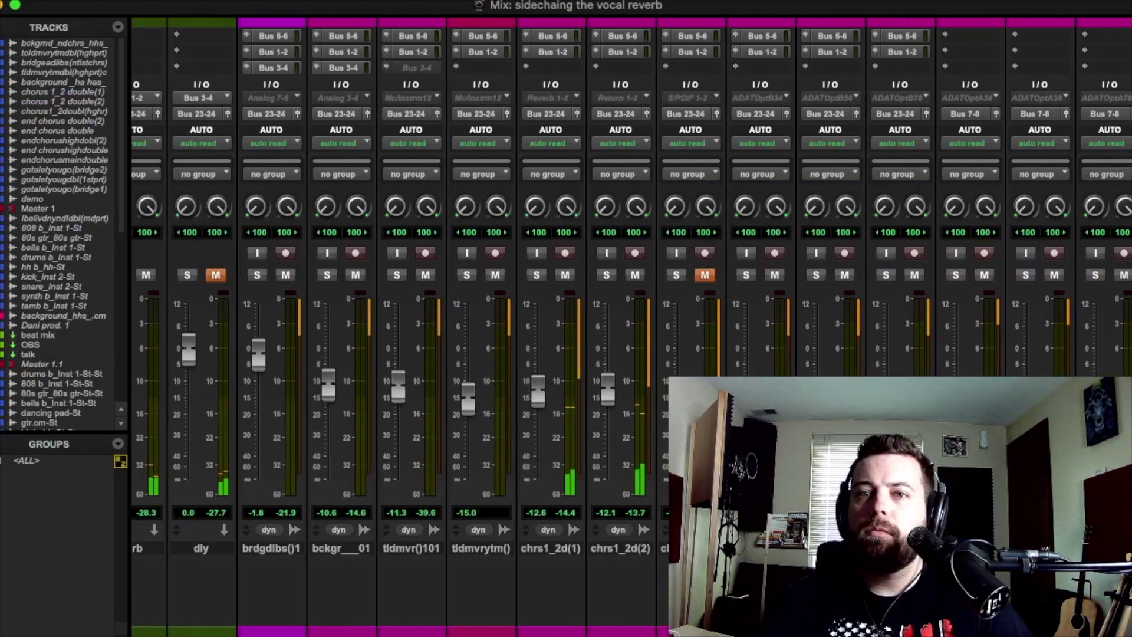
{"action": "scroll", "coordinate": [401, 295], "scroll_direction": "right", "scroll_amount": 6}
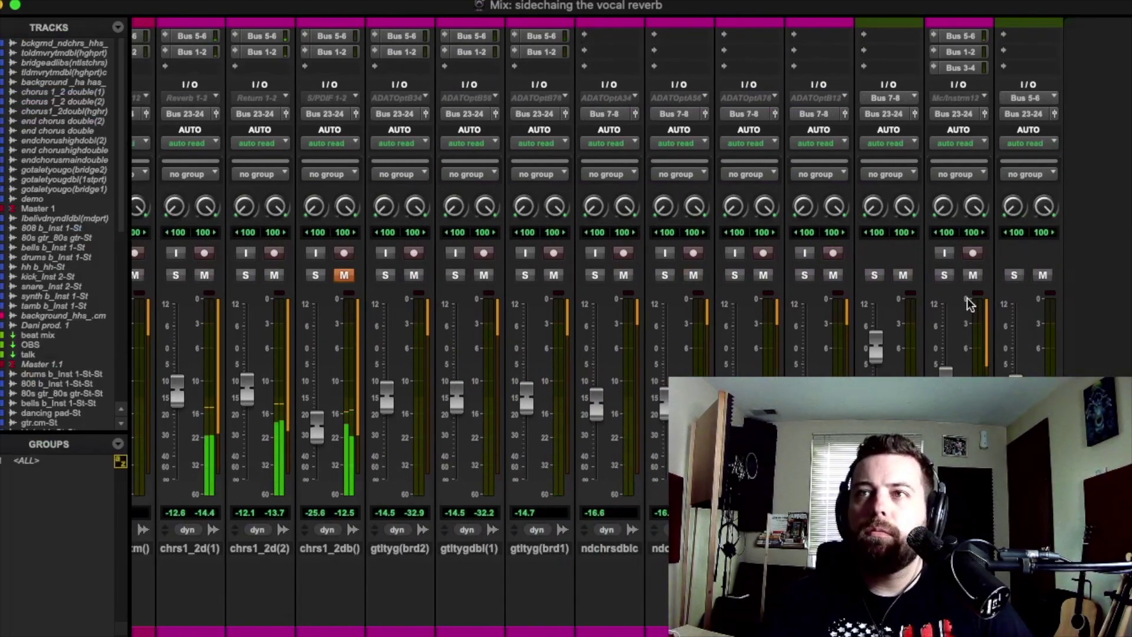
{"action": "left_click", "coordinate": [973, 276]}
{"action": "scroll", "coordinate": [973, 283], "scroll_direction": "left", "scroll_amount": 7}
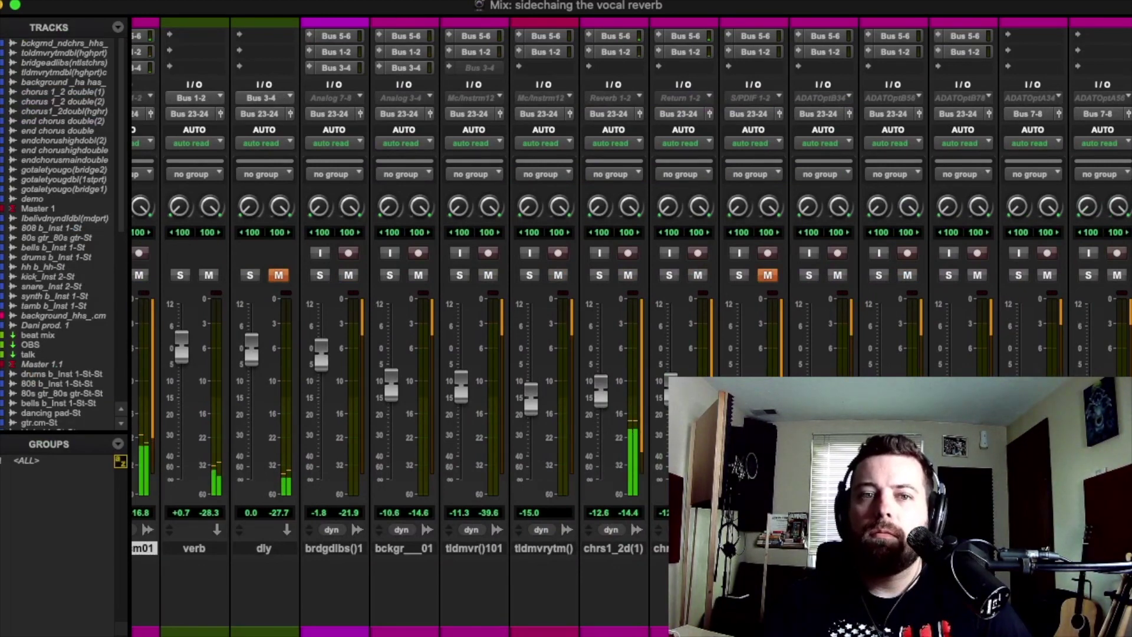
{"action": "left_click", "coordinate": [210, 275]}
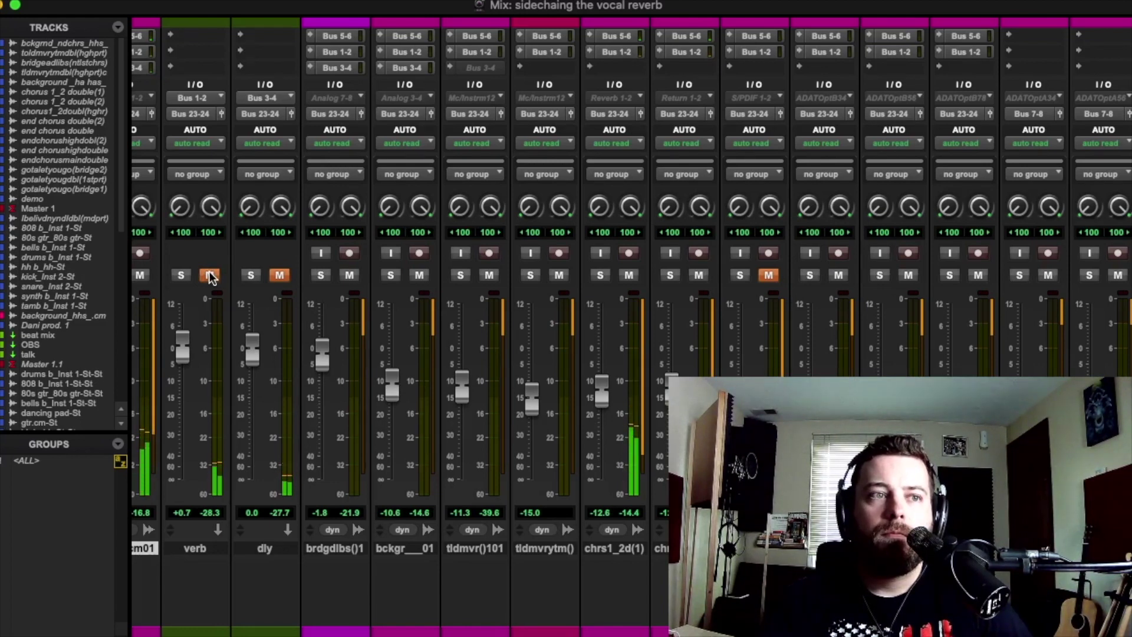
{"action": "left_click", "coordinate": [210, 274]}
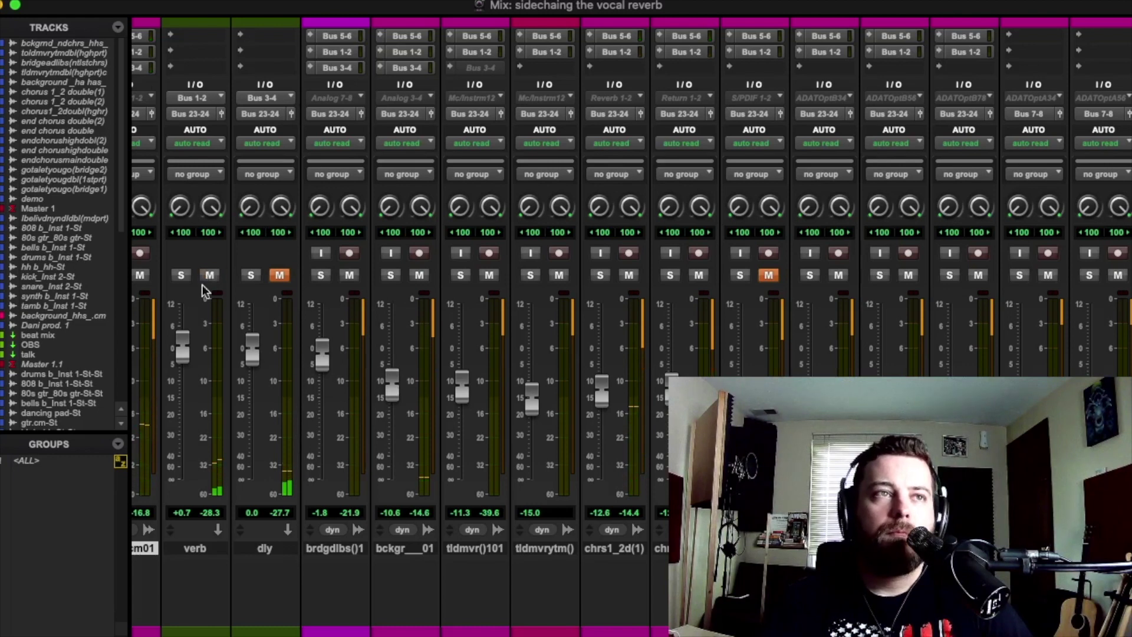
{"action": "scroll", "coordinate": [192, 317], "scroll_direction": "up", "scroll_amount": 3}
{"action": "scroll", "coordinate": [210, 271], "scroll_direction": "up", "scroll_amount": 5}
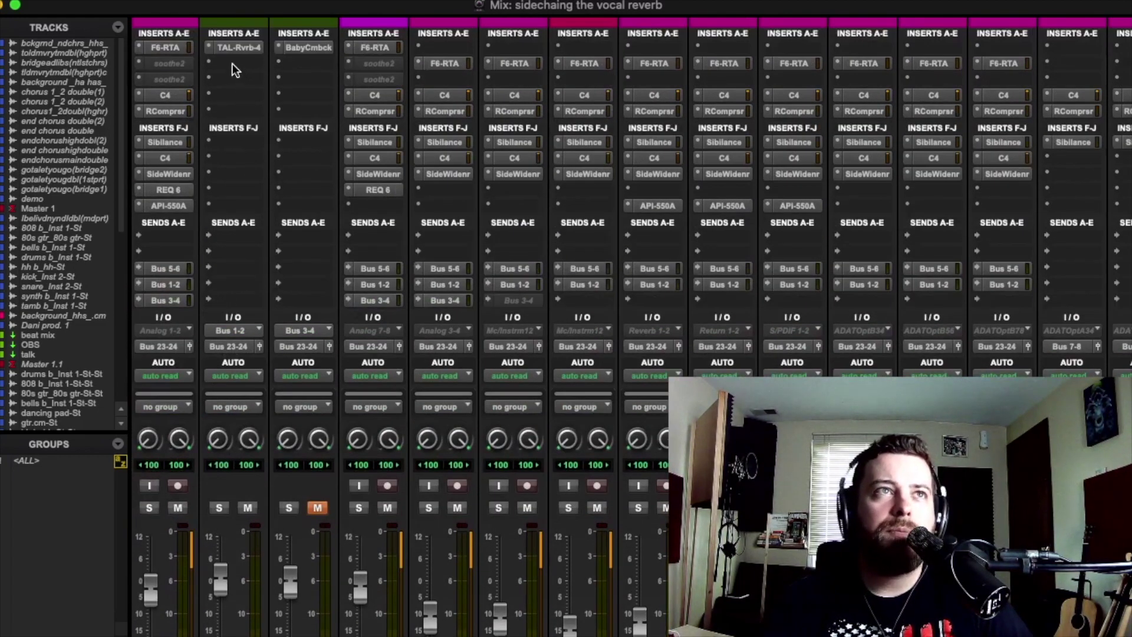
Step: Insert an RCompressor after TAL-Rvrb-4 on the verb track and raise its ratio to 4.15:1
{"action": "left_click", "coordinate": [232, 63]}
{"action": "mouse_move", "coordinate": [295, 64]}
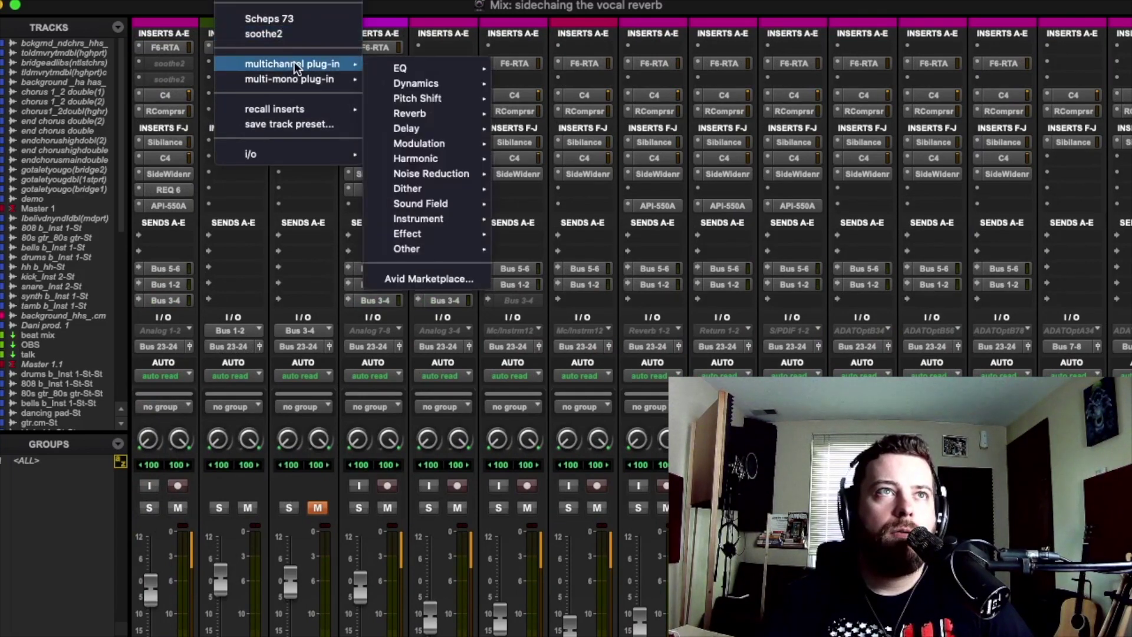
{"action": "mouse_move", "coordinate": [447, 83]}
{"action": "scroll", "coordinate": [572, 381], "scroll_direction": "down", "scroll_amount": 5}
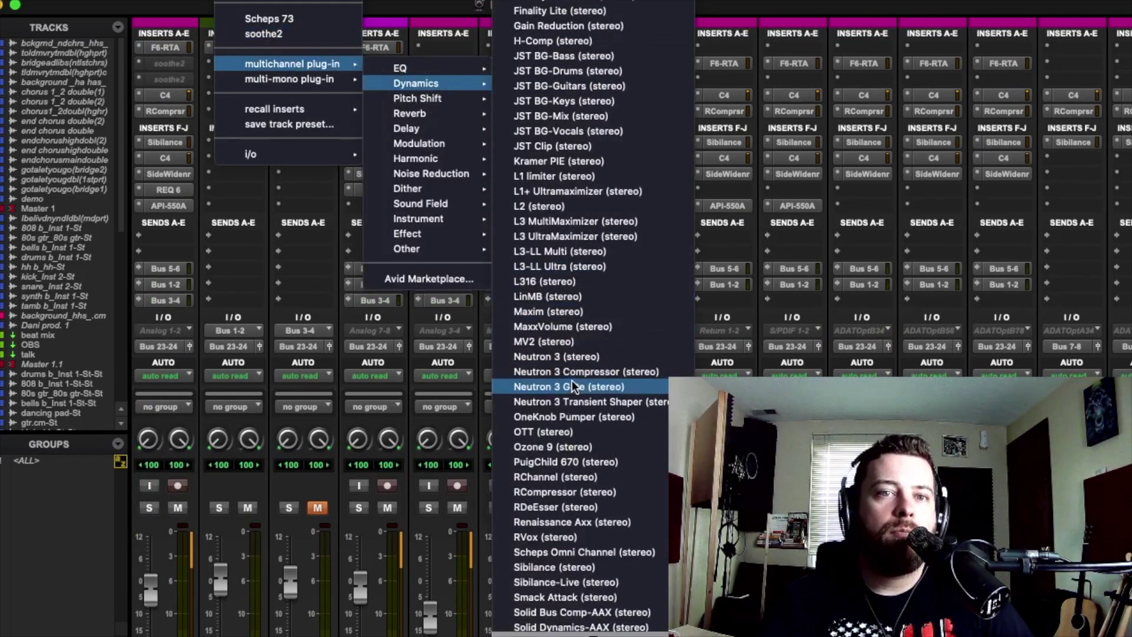
{"action": "scroll", "coordinate": [572, 380], "scroll_direction": "down", "scroll_amount": 2}
{"action": "left_click", "coordinate": [560, 462]}
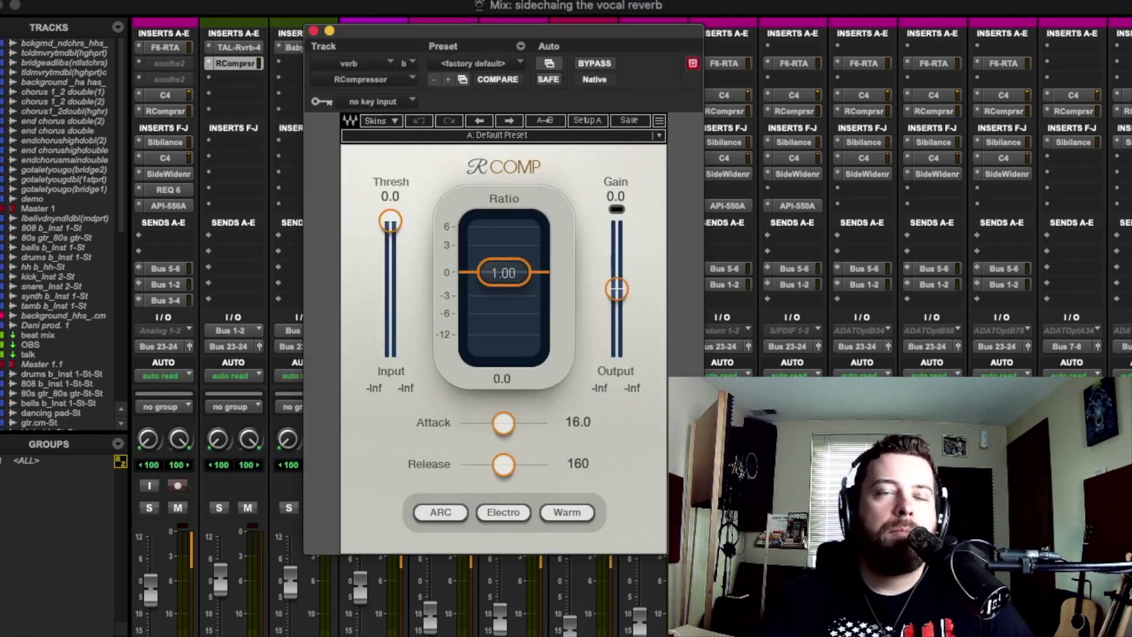
{"action": "left_click_drag", "start_coordinate": [504, 272], "coordinate": [504, 302]}
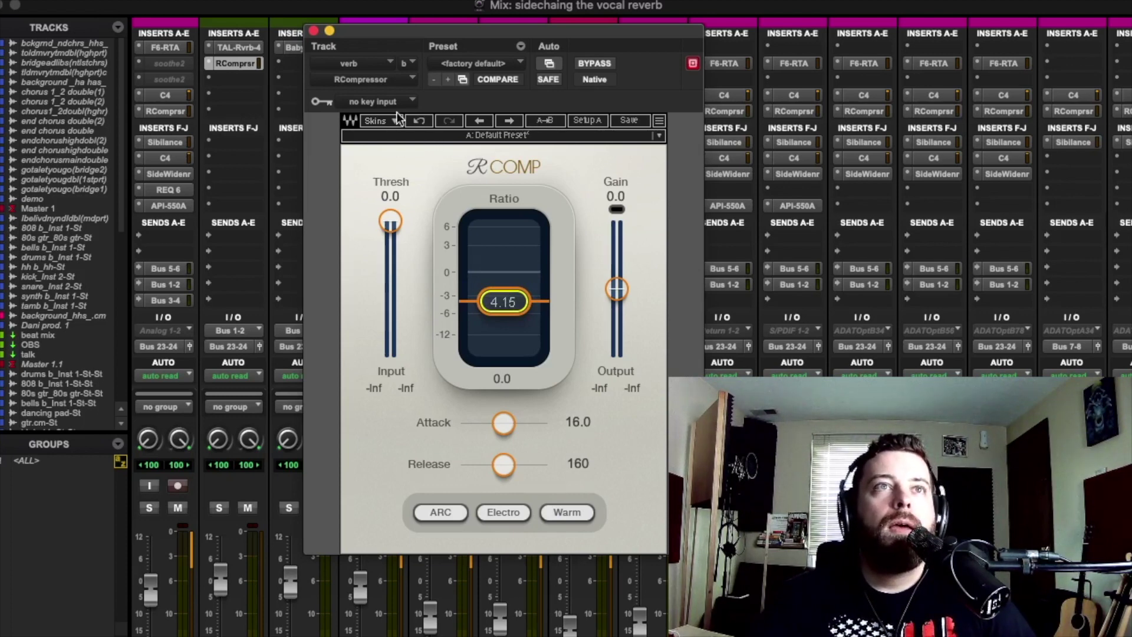
Step: Dismiss the key input list and create a new mono bus path, Bus 25, in I/O Setup
{"action": "left_click", "coordinate": [362, 97]}
{"action": "mouse_move", "coordinate": [375, 117]}
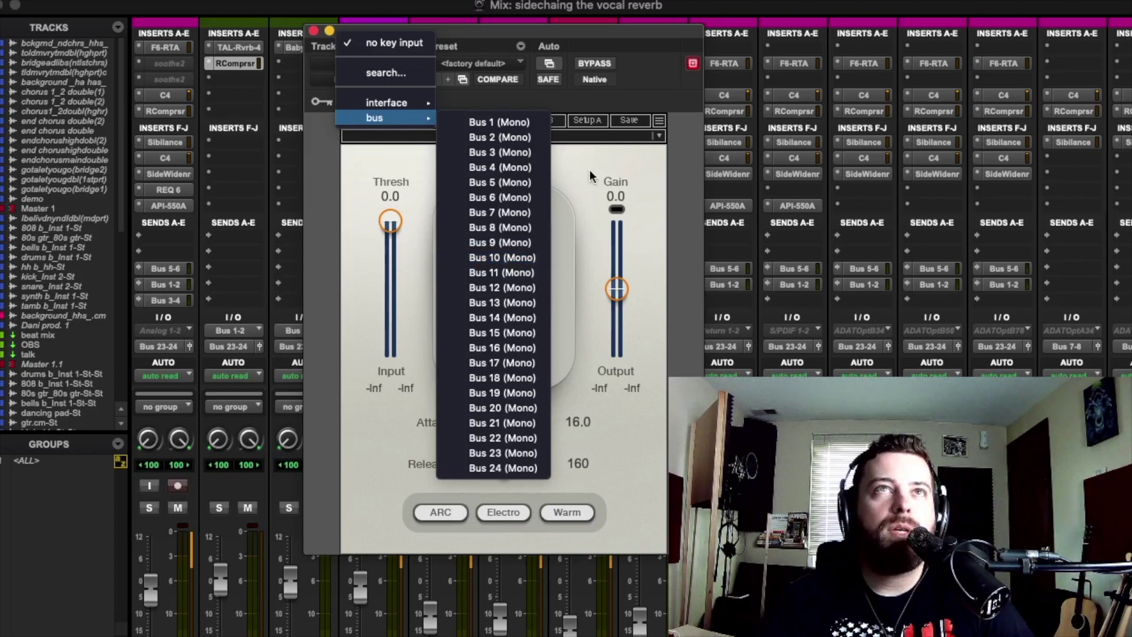
{"action": "left_click", "coordinate": [484, 48]}
{"action": "left_click", "coordinate": [489, 5]}
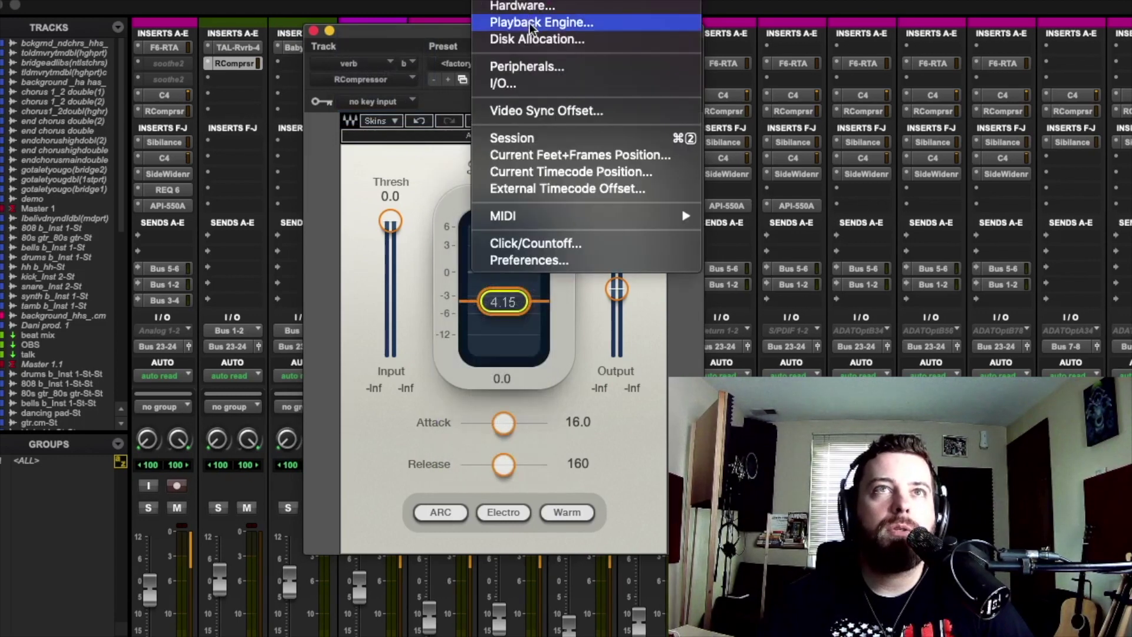
{"action": "left_click", "coordinate": [542, 82]}
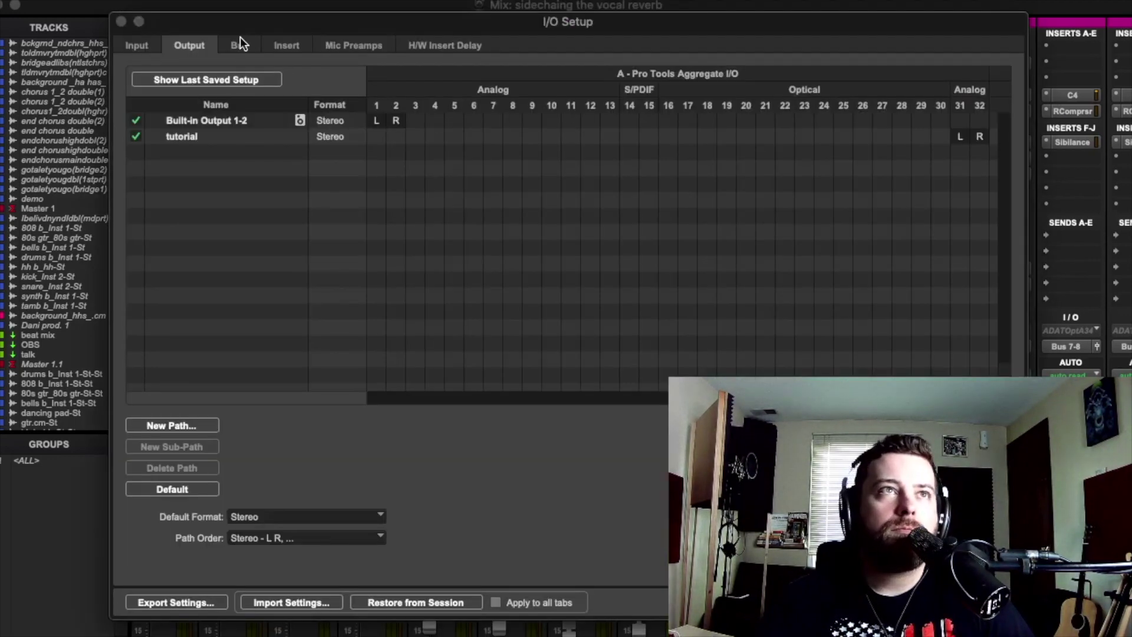
{"action": "left_click", "coordinate": [237, 46]}
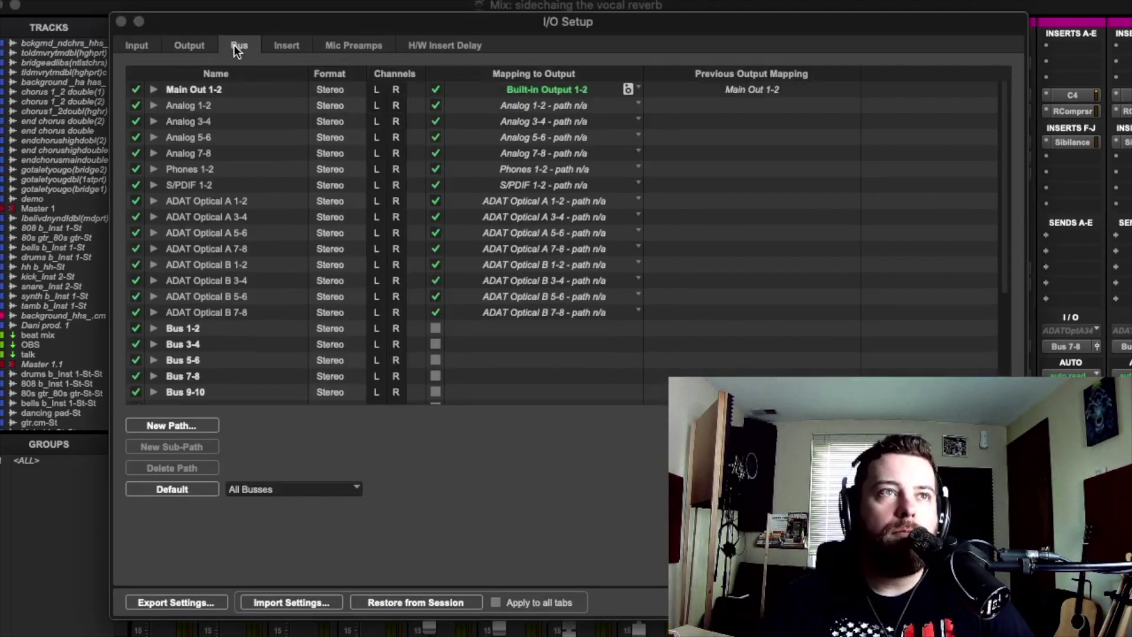
{"action": "left_click", "coordinate": [181, 425]}
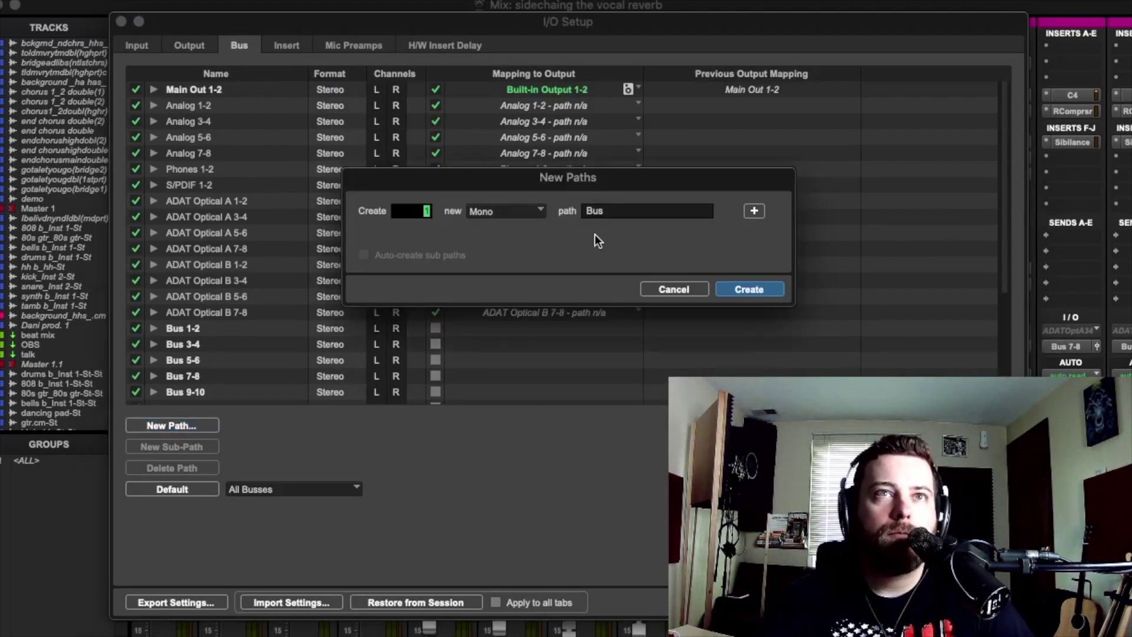
{"action": "left_click", "coordinate": [756, 286]}
{"action": "scroll", "coordinate": [183, 304], "scroll_direction": "down", "scroll_amount": 5}
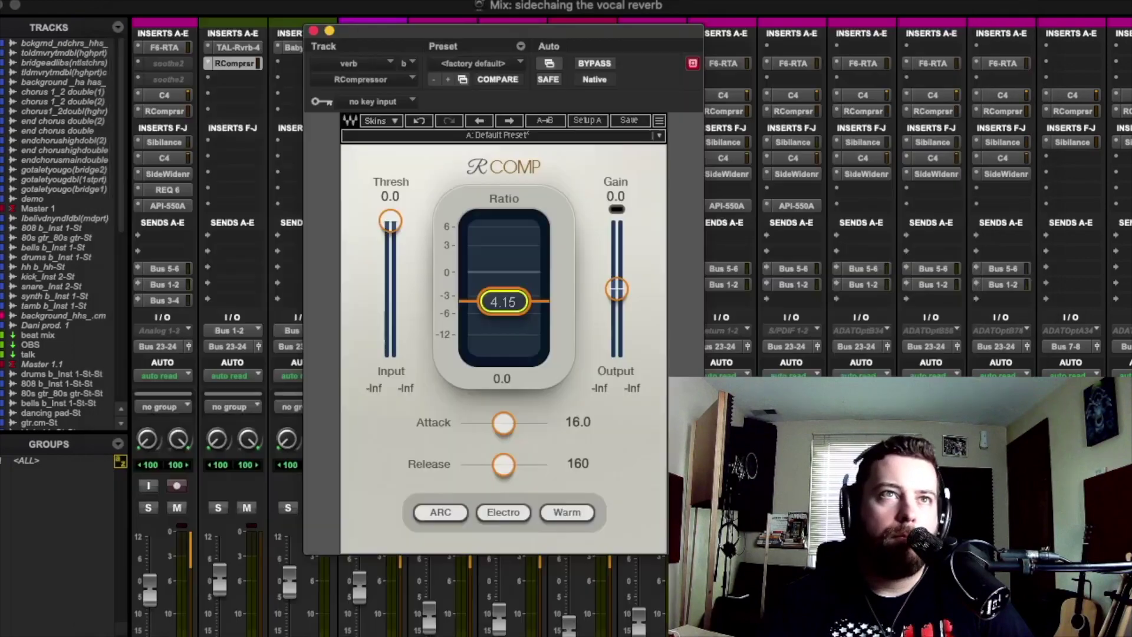
Step: Key the verb RCompressor from Bus 25, set attack 2.34 and release 34.0, and close it
{"action": "left_click", "coordinate": [380, 102]}
{"action": "mouse_move", "coordinate": [380, 118]}
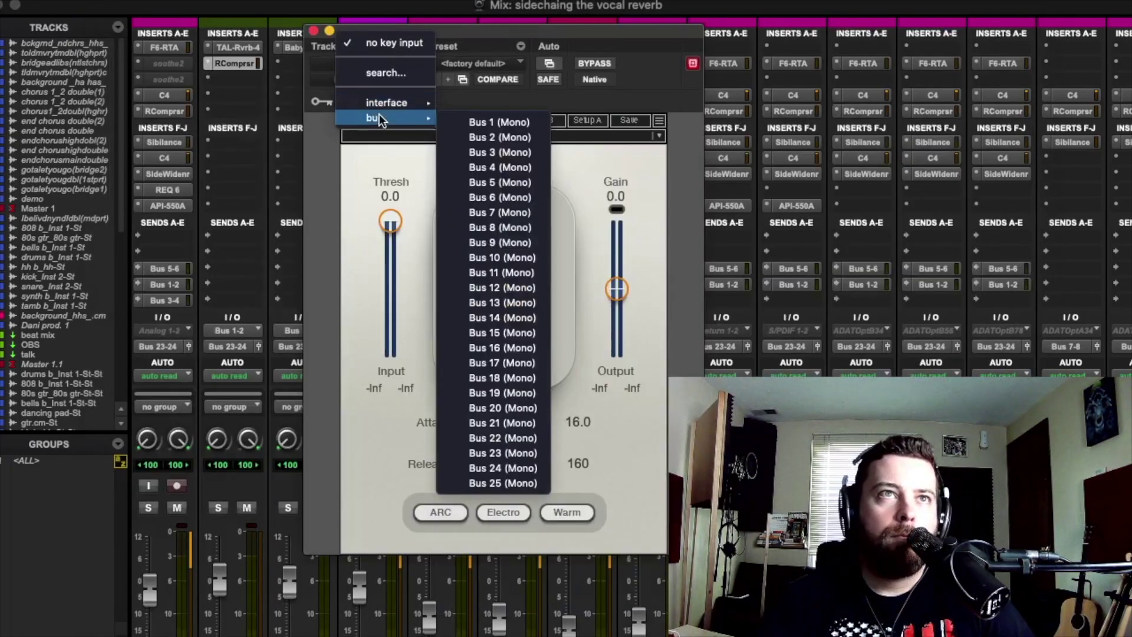
{"action": "left_click", "coordinate": [518, 483]}
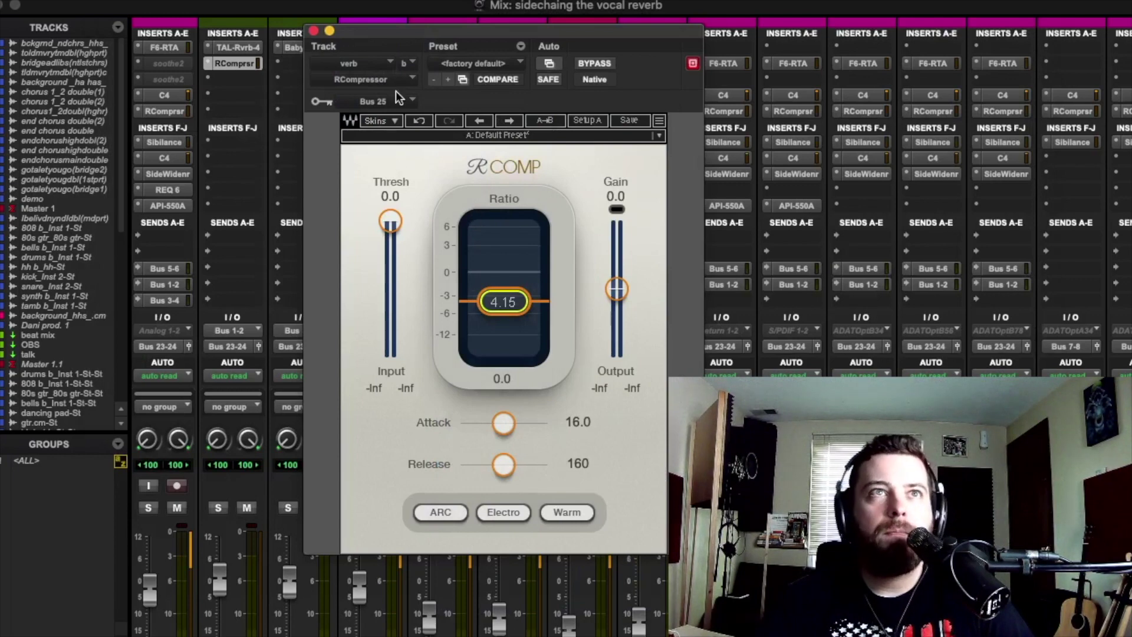
{"action": "left_click_drag", "start_coordinate": [504, 422], "coordinate": [479, 423]}
{"action": "left_click_drag", "start_coordinate": [503, 464], "coordinate": [484, 464]}
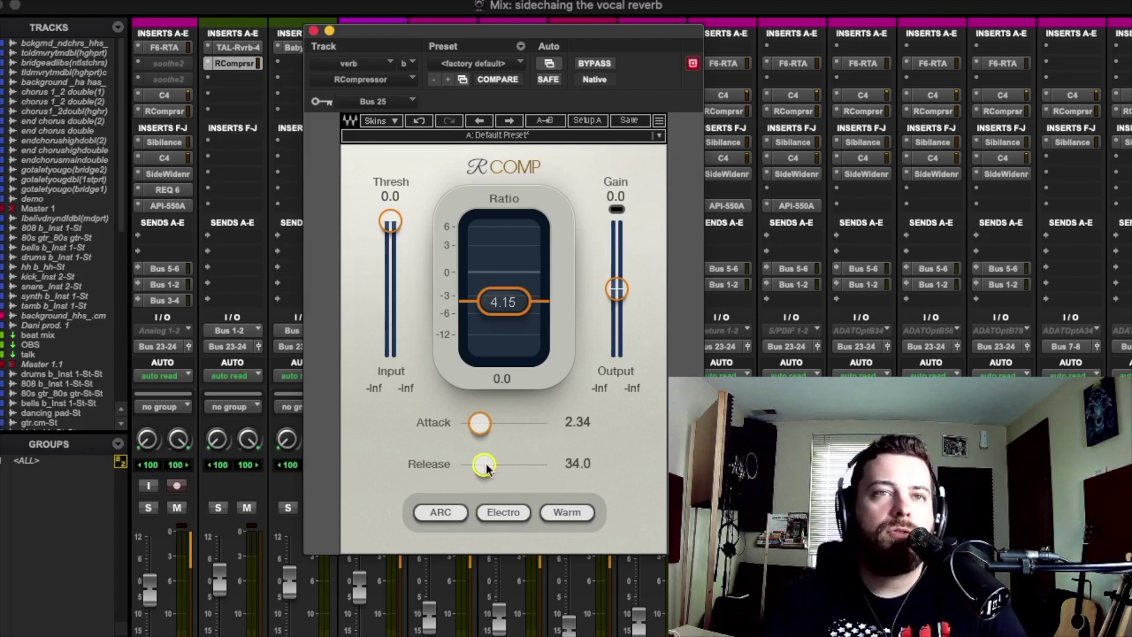
{"action": "left_click", "coordinate": [312, 31]}
Step: Add a send on MnVclcm01 to Bus 25 (Mono) with its level at 0.0 dB
{"action": "scroll", "coordinate": [866, 368], "scroll_direction": "down", "scroll_amount": 4}
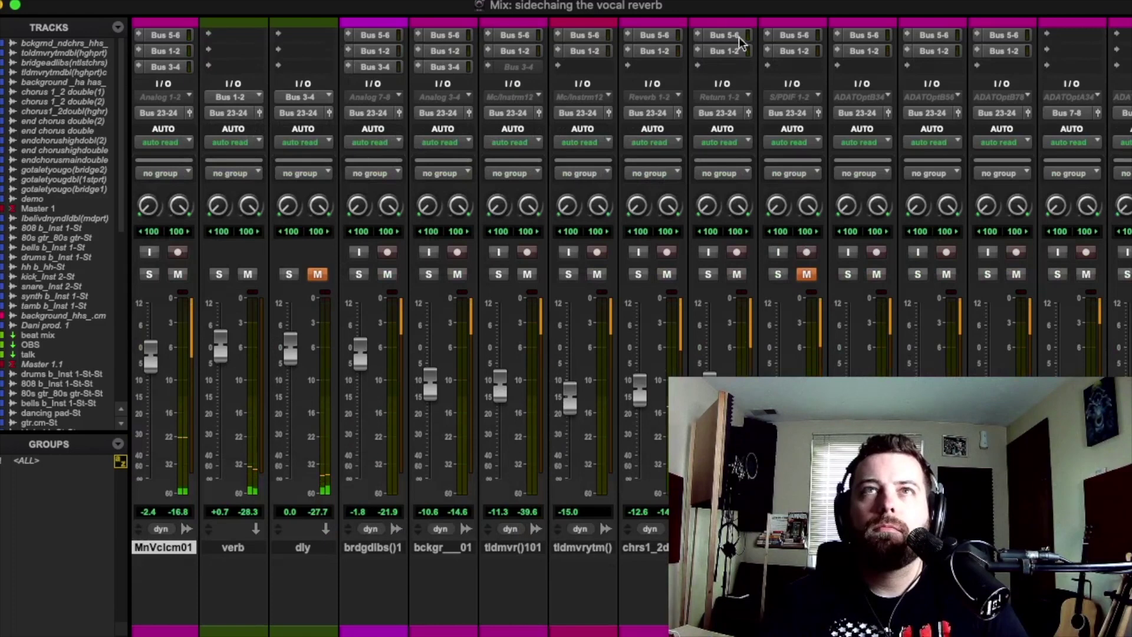
{"action": "left_click_drag", "start_coordinate": [724, 7], "coordinate": [759, 13]}
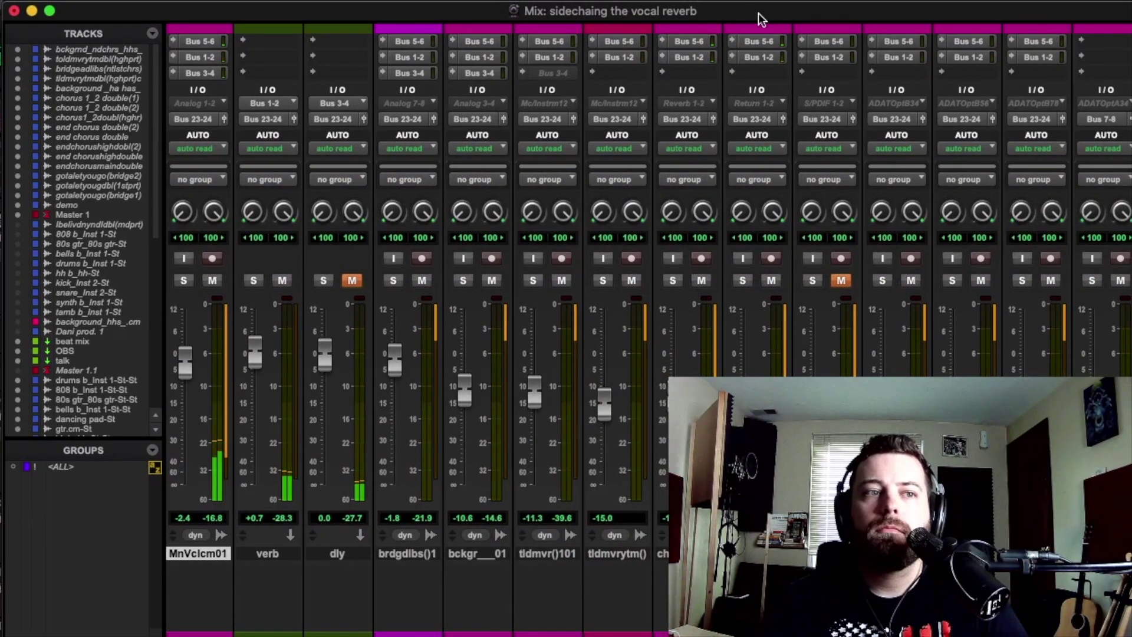
{"action": "scroll", "coordinate": [313, 259], "scroll_direction": "up", "scroll_amount": 3}
{"action": "scroll", "coordinate": [305, 242], "scroll_direction": "left", "scroll_amount": 2}
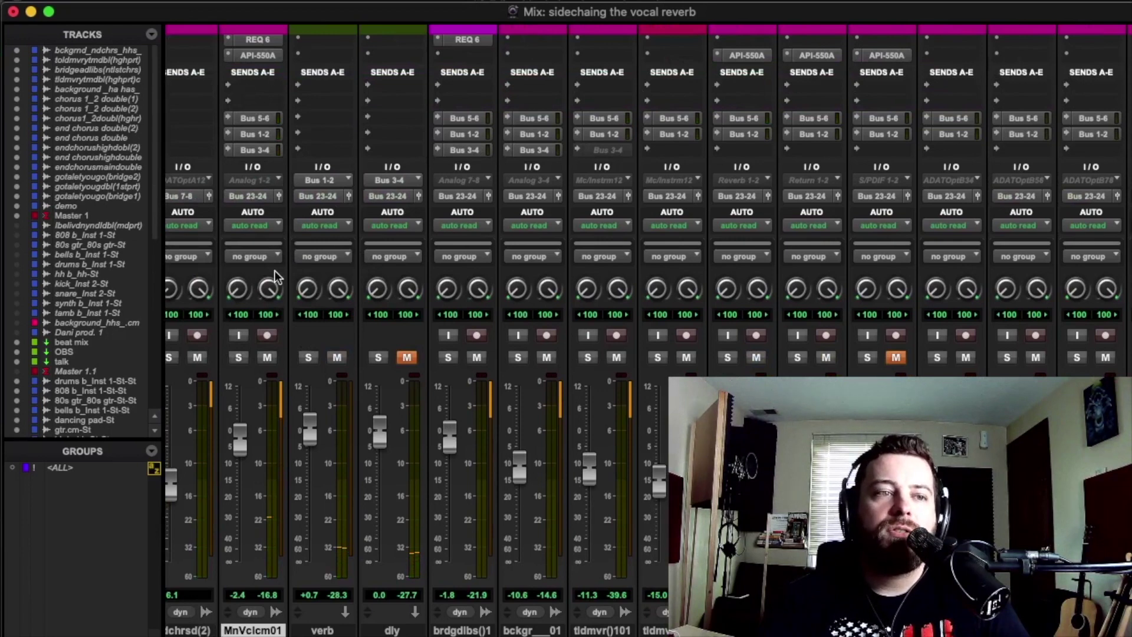
{"action": "left_click", "coordinate": [249, 87]}
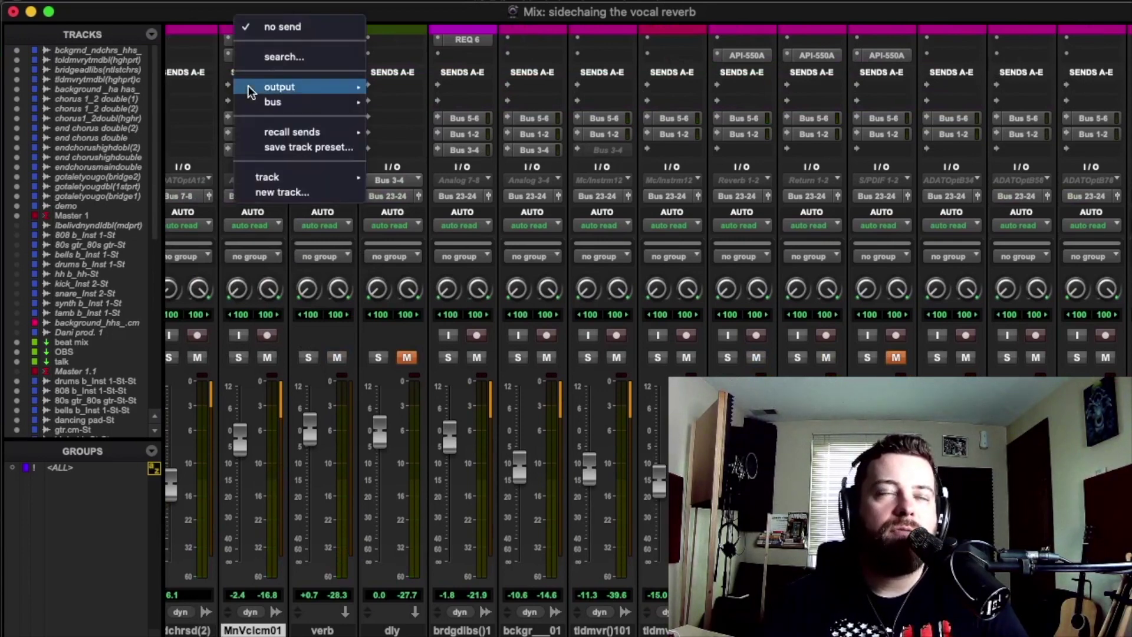
{"action": "mouse_move", "coordinate": [285, 101]}
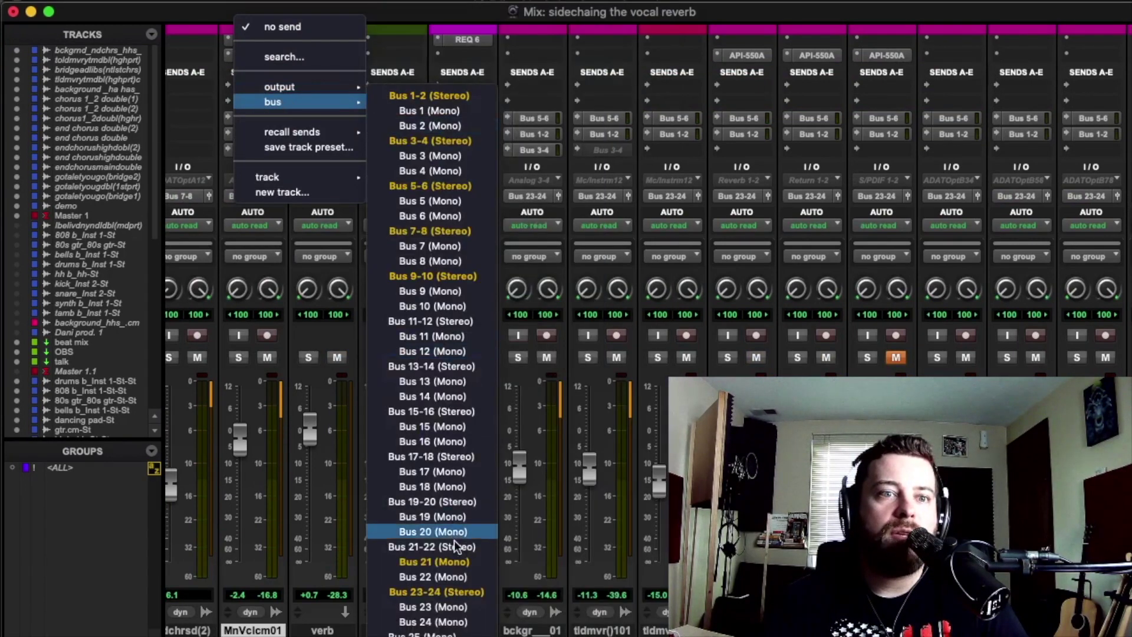
{"action": "left_click", "coordinate": [432, 633]}
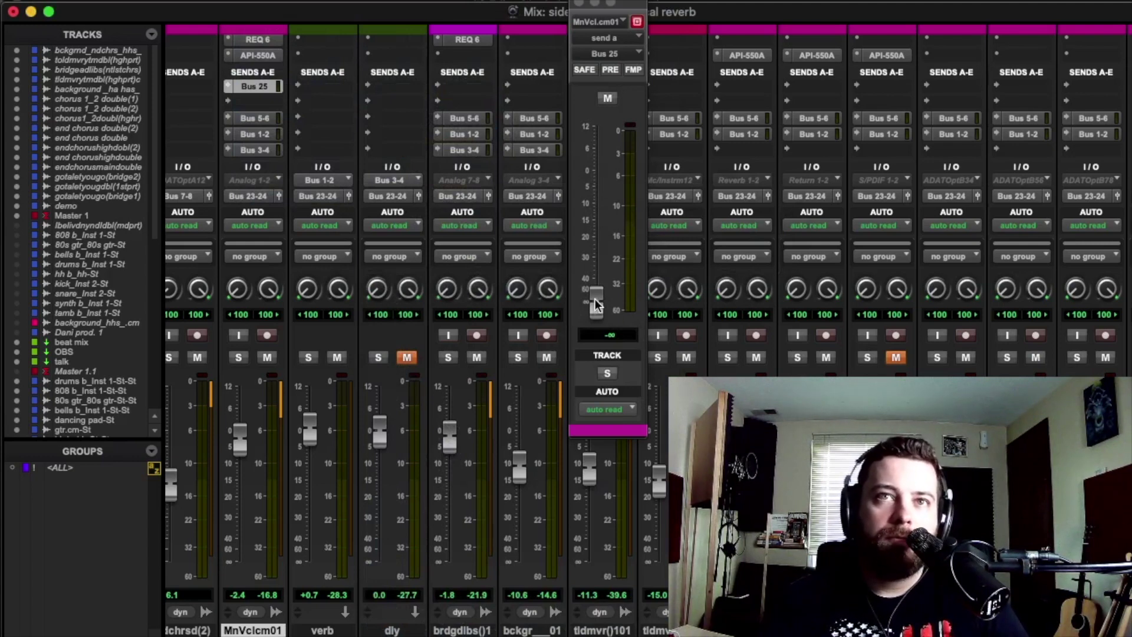
{"action": "left_click", "coordinate": [596, 299], "text": "alt"}
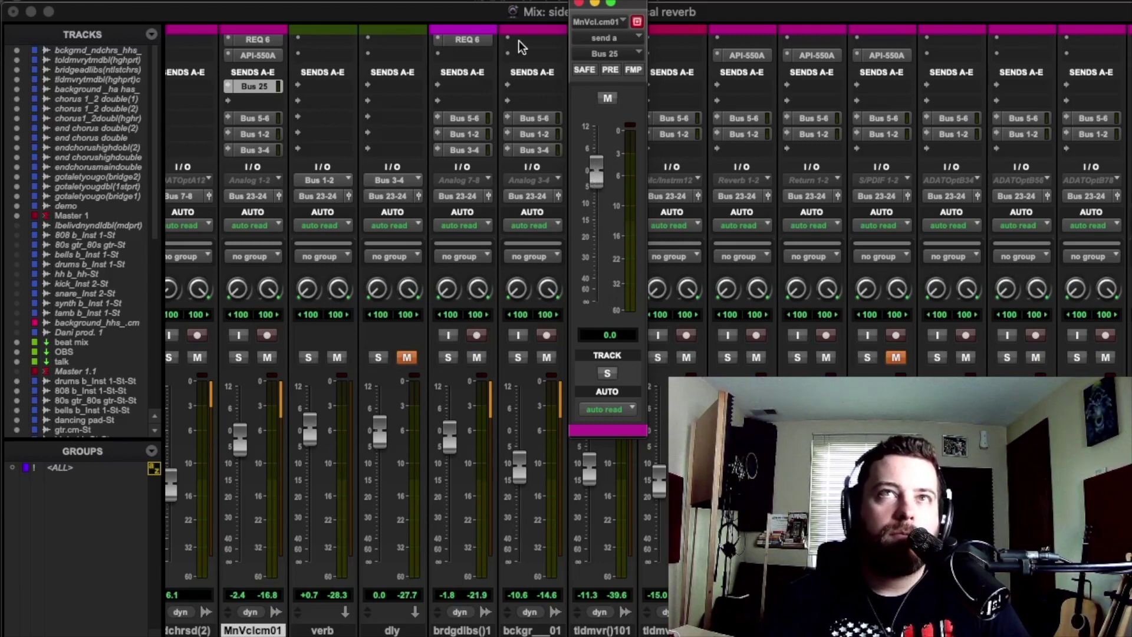
{"action": "left_click", "coordinate": [579, 4]}
{"action": "scroll", "coordinate": [436, 197], "scroll_direction": "up", "scroll_amount": 5}
{"action": "scroll", "coordinate": [436, 197], "scroll_direction": "left", "scroll_amount": 5}
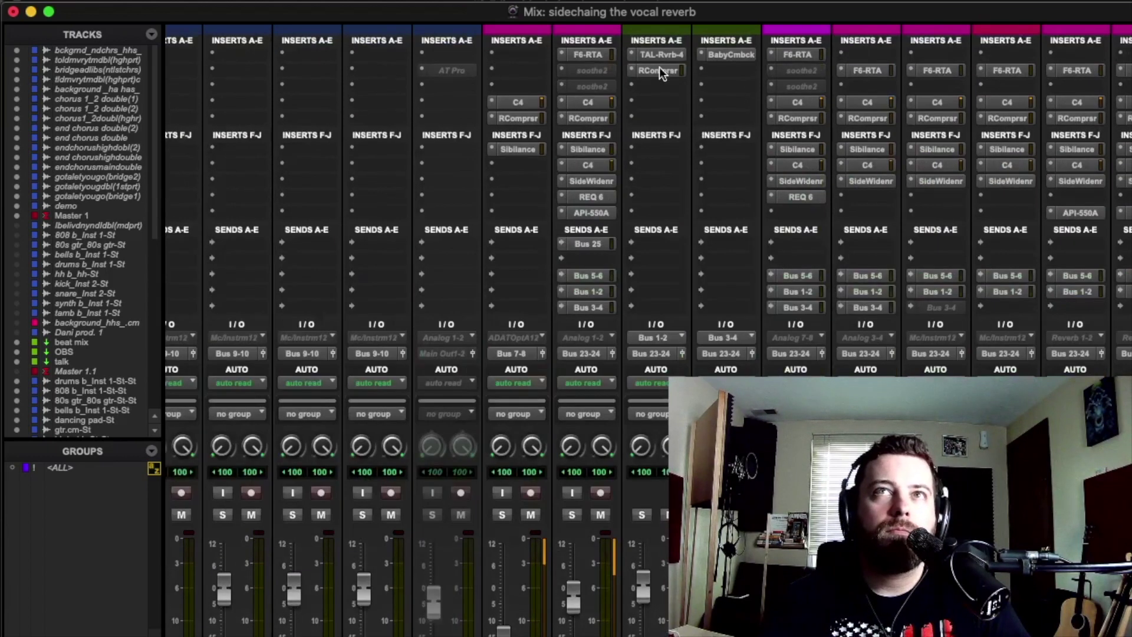
Step: Set the verb RCompressor threshold to -22.8 and start playback to hear the gain reduction
{"action": "left_click", "coordinate": [659, 70]}
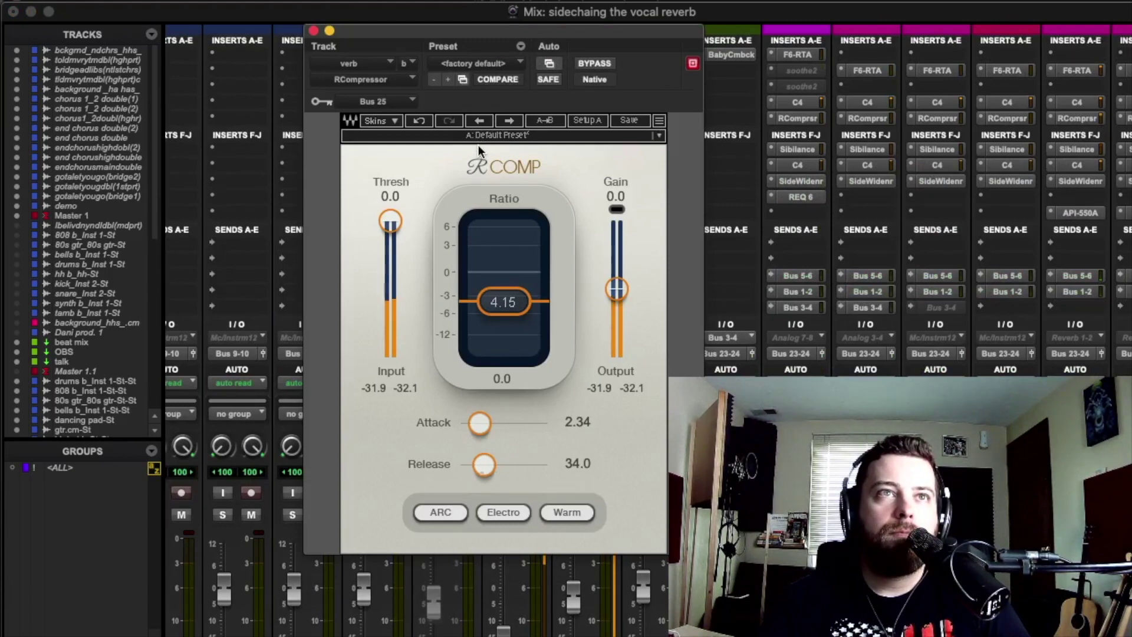
{"action": "left_click_drag", "start_coordinate": [390, 222], "coordinate": [390, 271]}
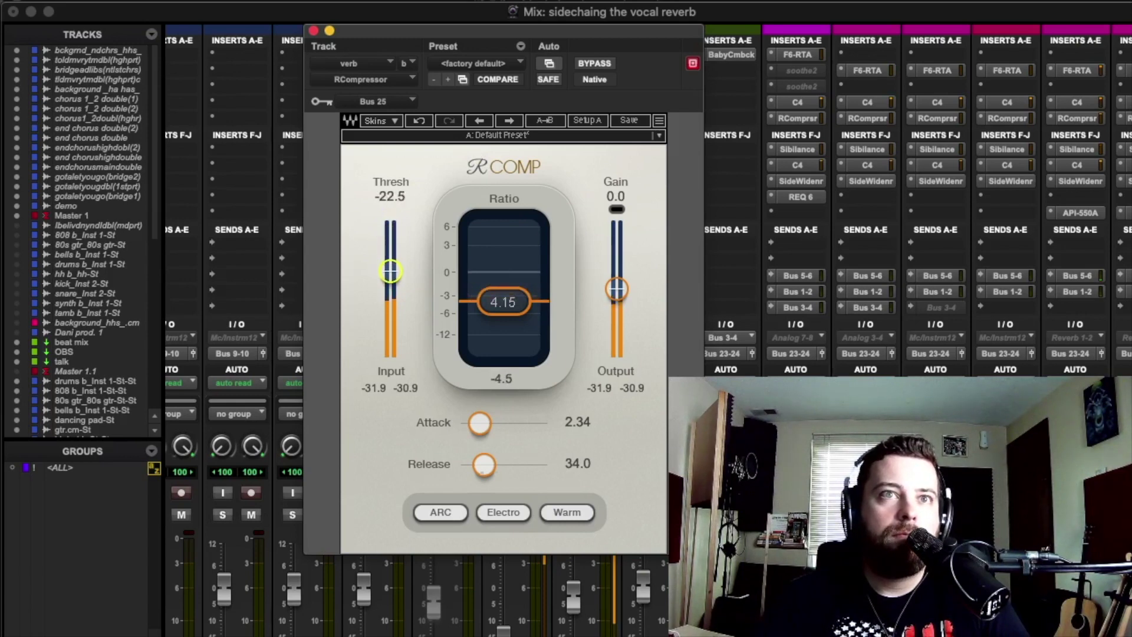
{"action": "left_click_drag", "start_coordinate": [391, 270], "coordinate": [391, 272]}
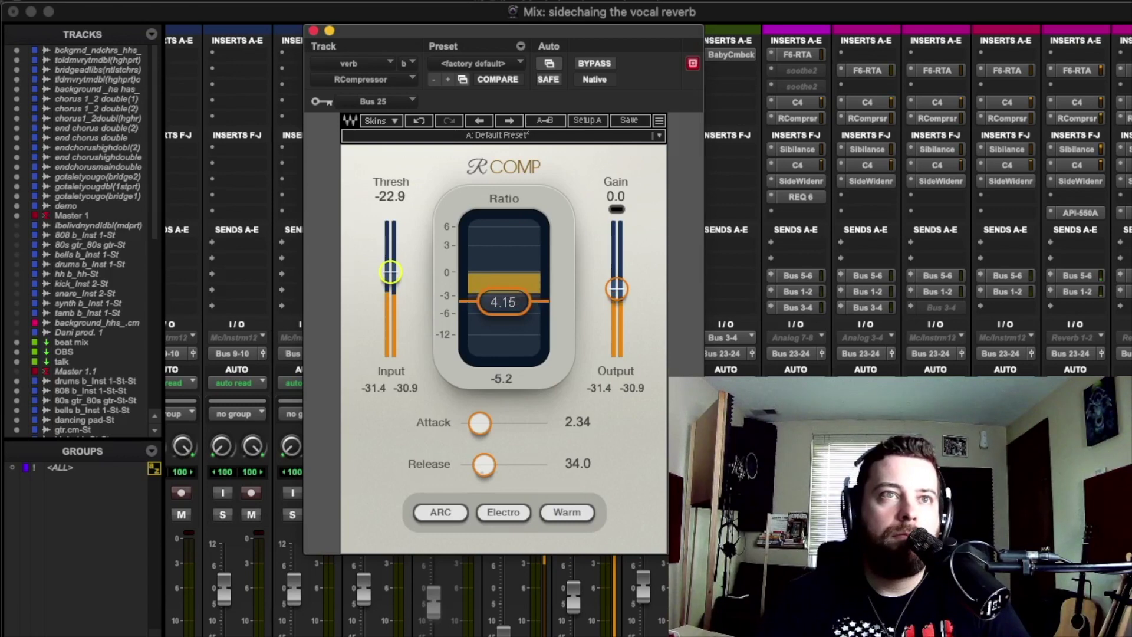
{"action": "left_click_drag", "start_coordinate": [391, 272], "coordinate": [390, 272]}
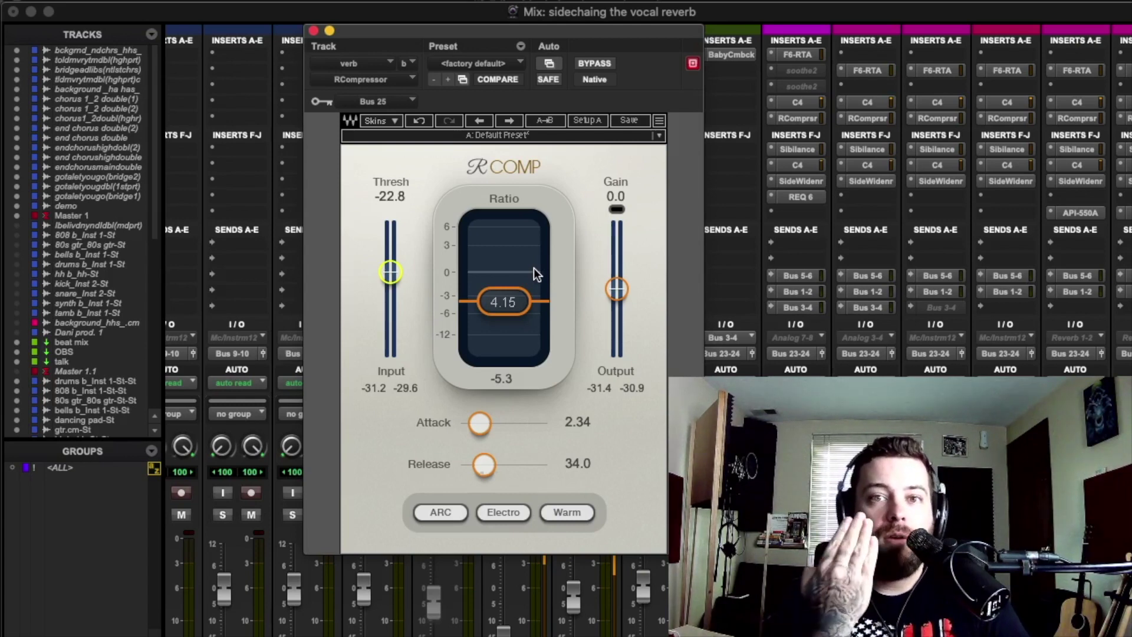
{"action": "key", "text": "space"}
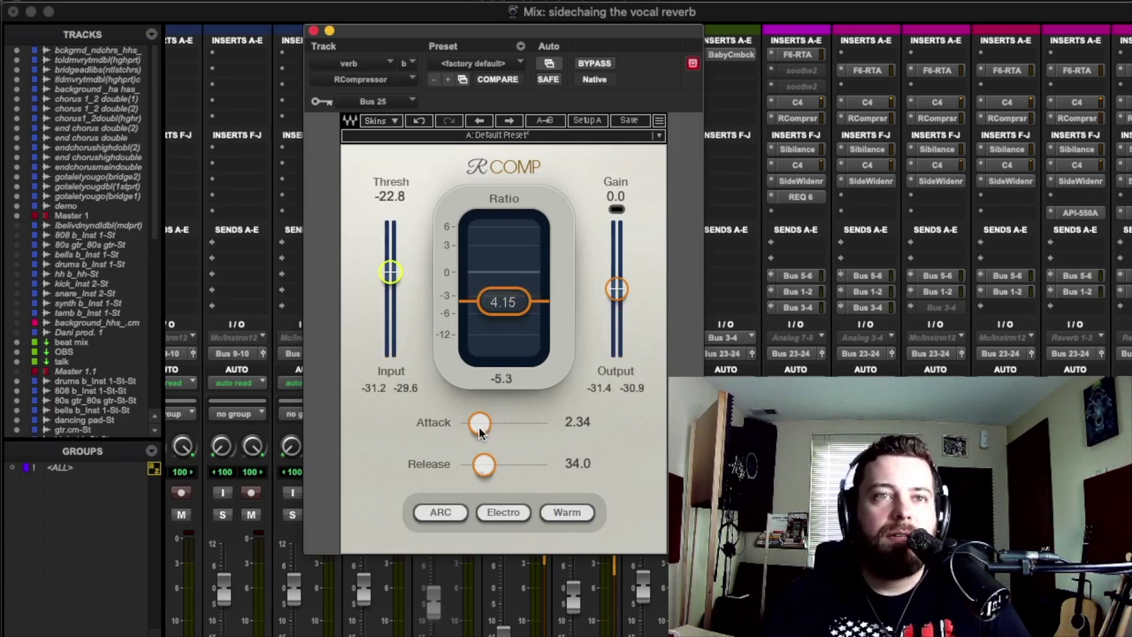
Step: Set the verb compressor attack to 2.52, try a long release, then settle release near 11.3
{"action": "left_click_drag", "start_coordinate": [486, 424], "coordinate": [488, 423]}
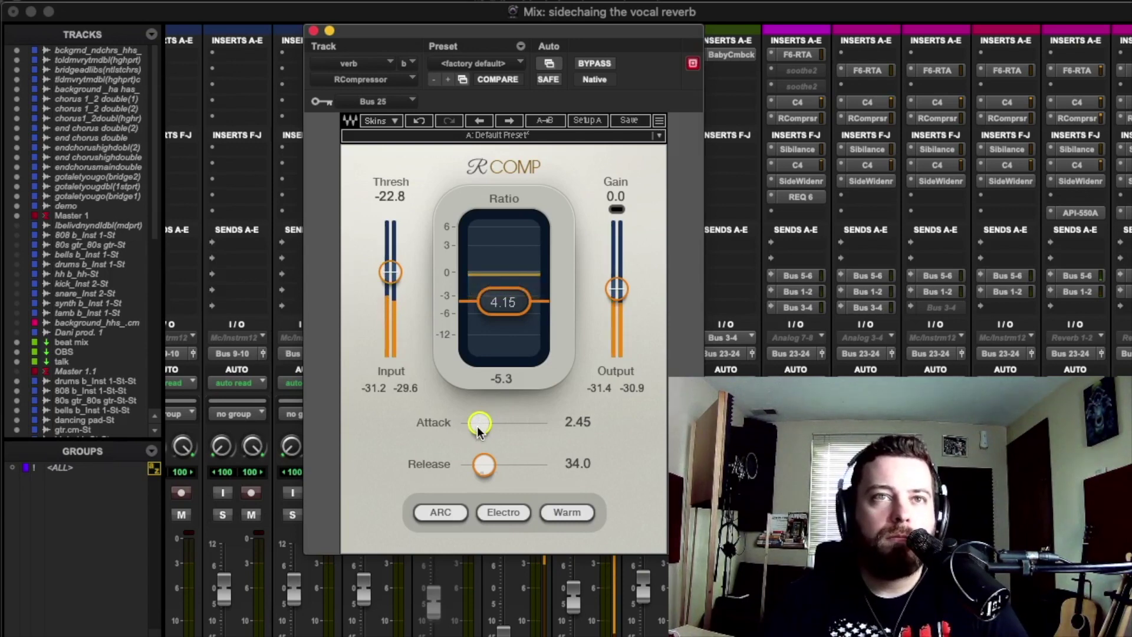
{"action": "left_click_drag", "start_coordinate": [477, 425], "coordinate": [478, 425]}
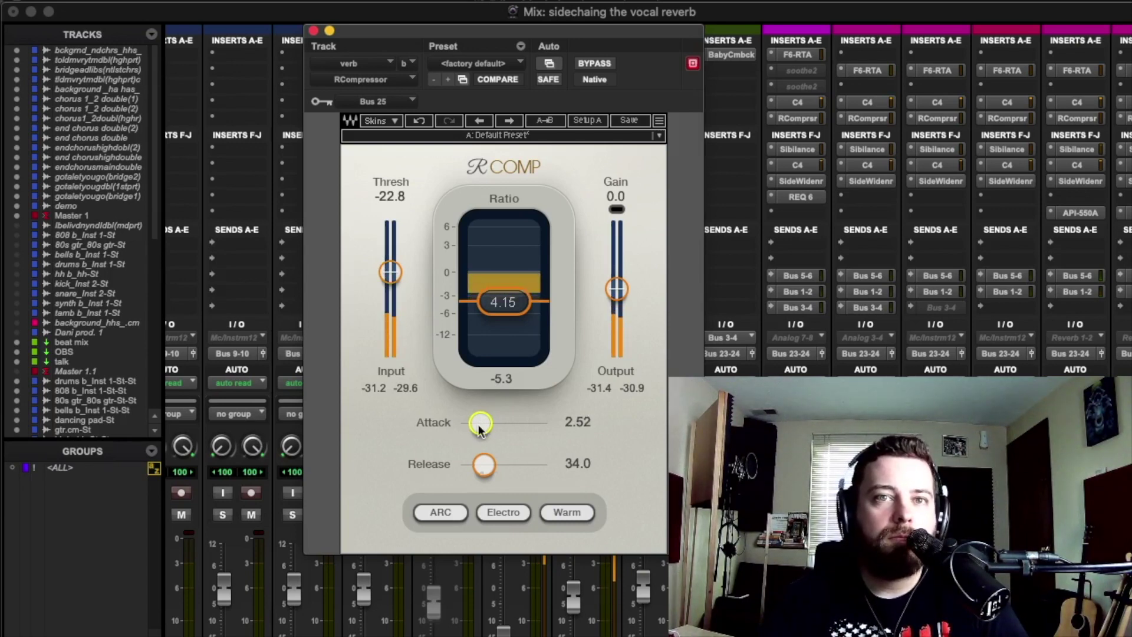
{"action": "left_click", "coordinate": [484, 463]}
{"action": "left_click_drag", "start_coordinate": [484, 464], "coordinate": [480, 465]}
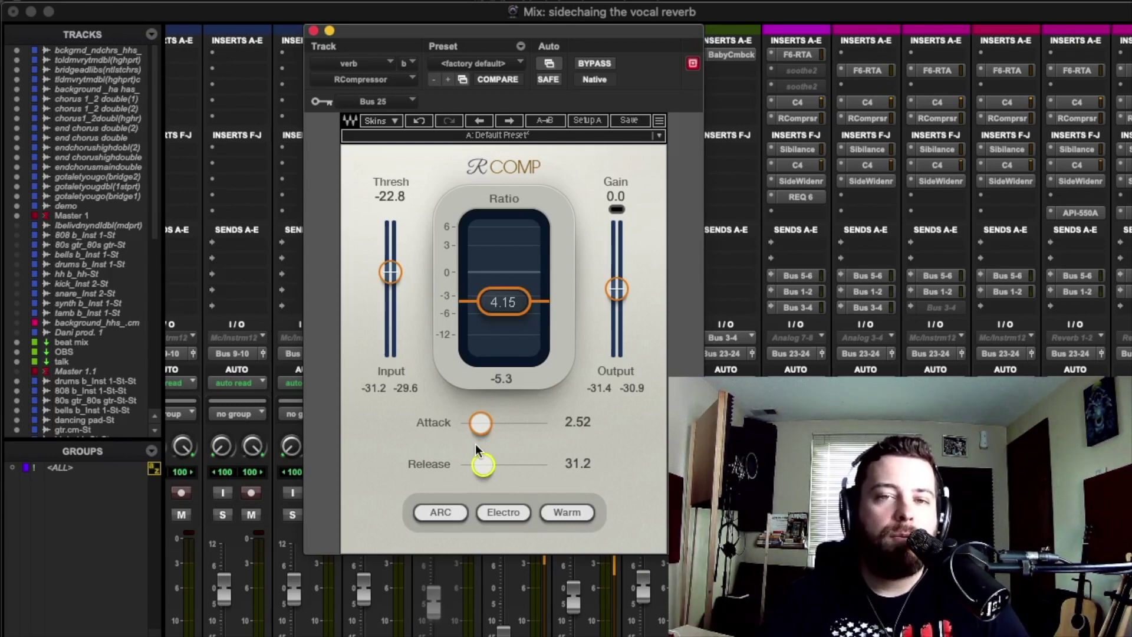
{"action": "left_click_drag", "start_coordinate": [483, 464], "coordinate": [512, 464]}
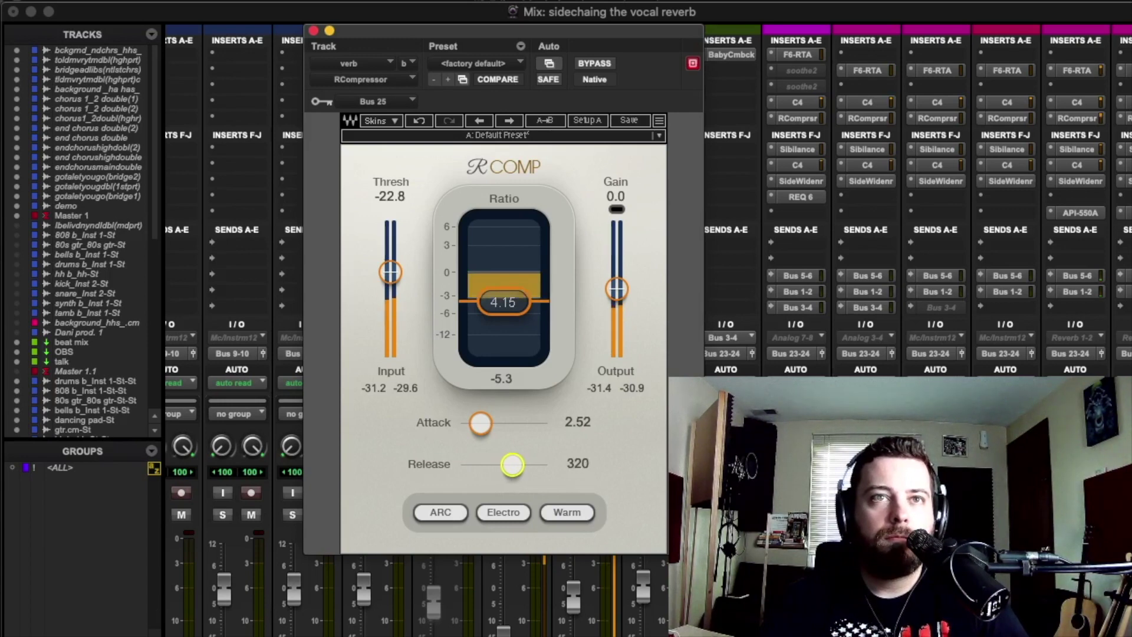
{"action": "left_click_drag", "start_coordinate": [512, 464], "coordinate": [513, 464]}
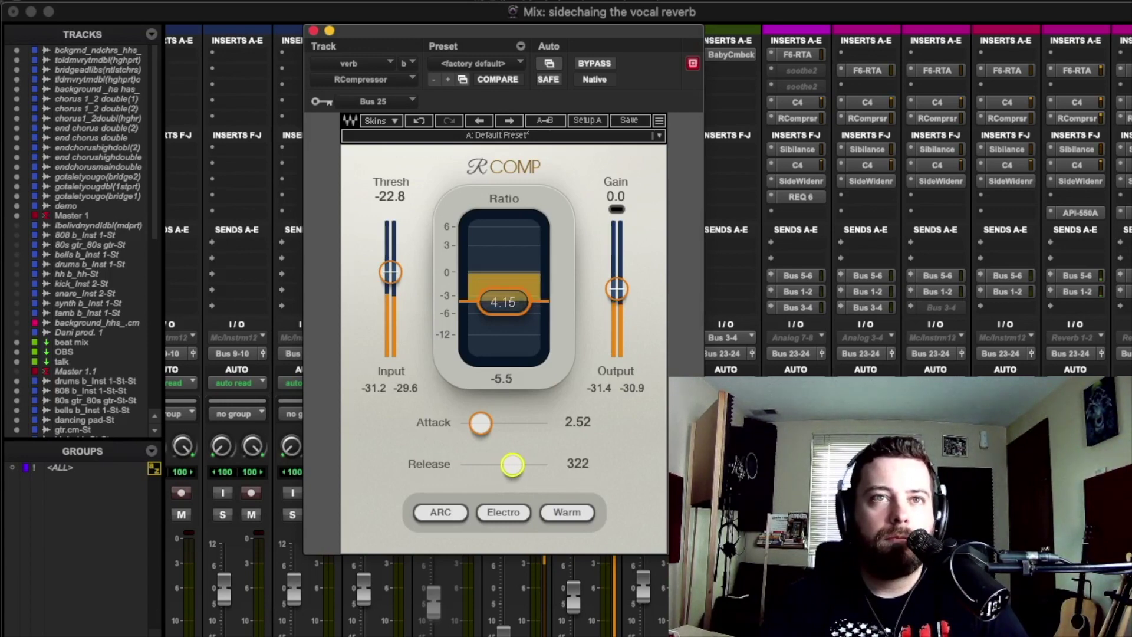
{"action": "left_click_drag", "start_coordinate": [501, 465], "coordinate": [472, 464]}
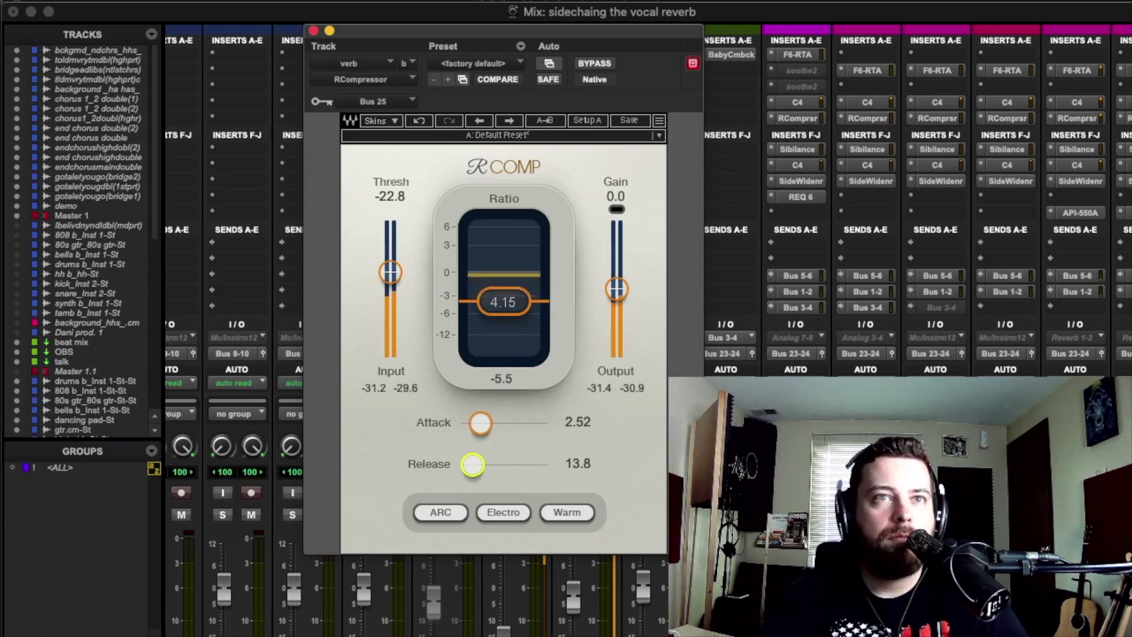
{"action": "left_click_drag", "start_coordinate": [472, 464], "coordinate": [470, 465]}
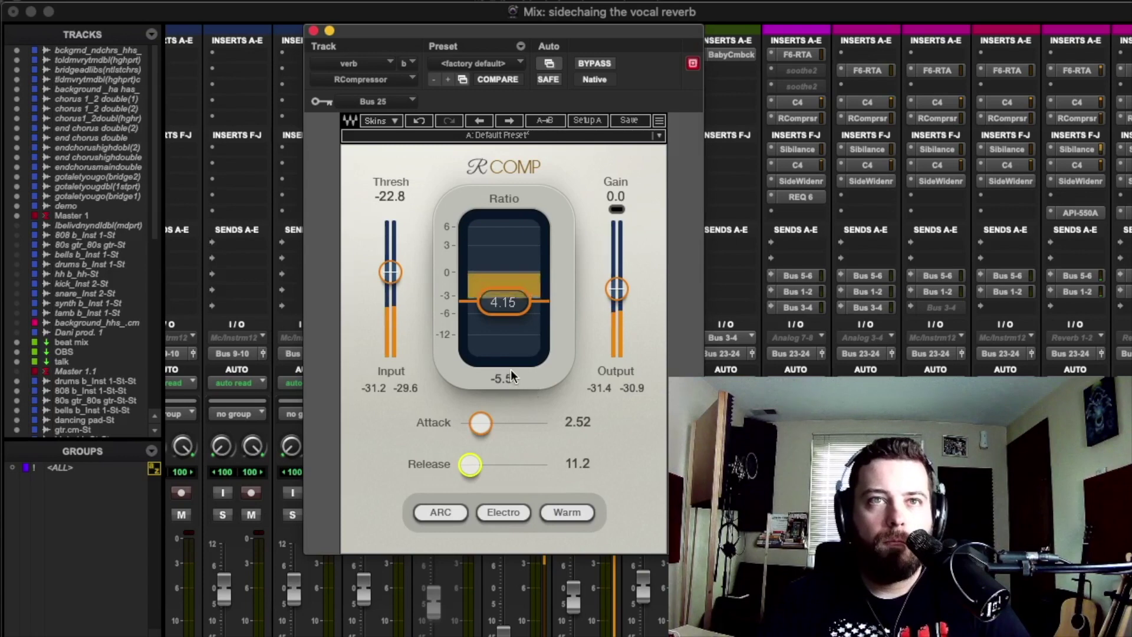
Step: Close the verb track's RCompressor window, leaving the Mix window in view
{"action": "left_click", "coordinate": [313, 30]}
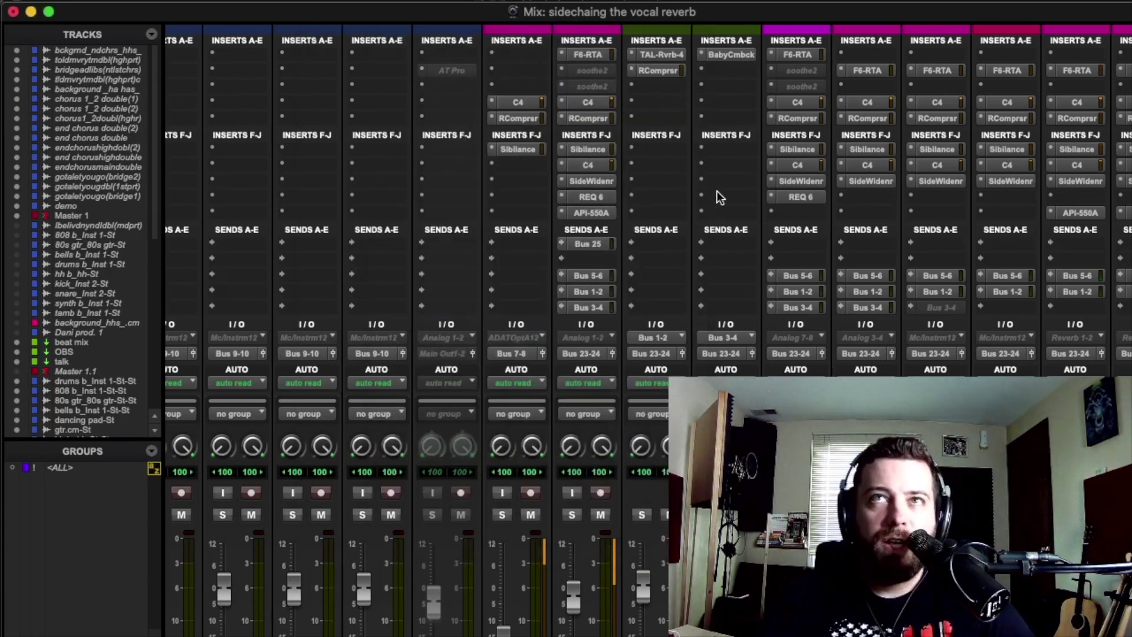
Step: Review the session's bus paths in Setup > I/O
{"action": "scroll", "coordinate": [717, 192], "scroll_direction": "down", "scroll_amount": 5}
{"action": "left_click", "coordinate": [489, 1]}
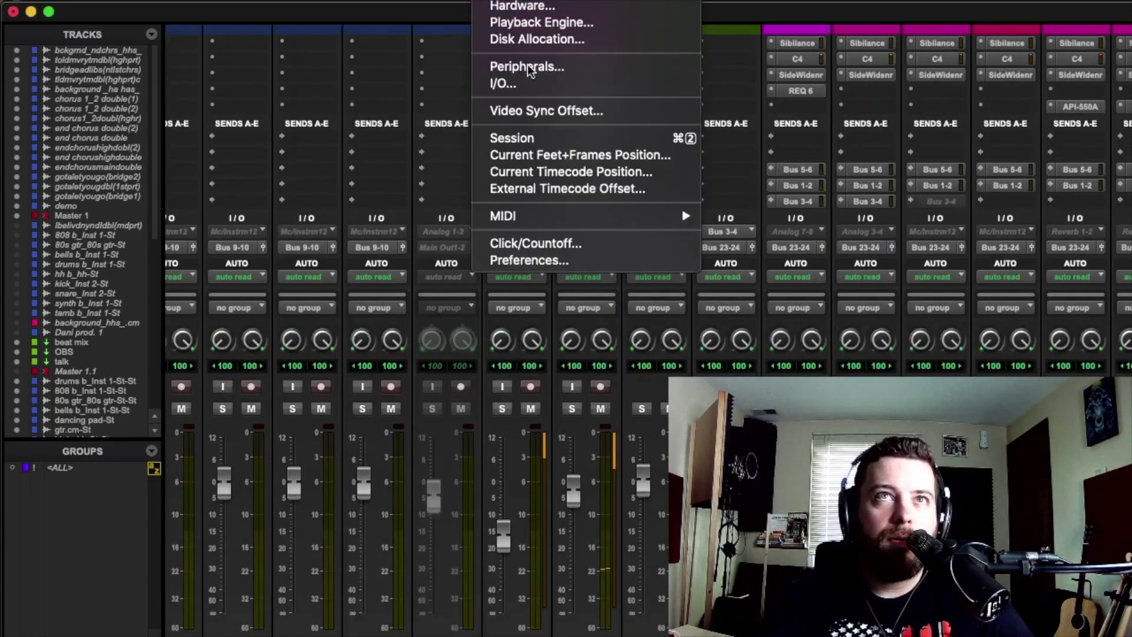
{"action": "left_click", "coordinate": [545, 84]}
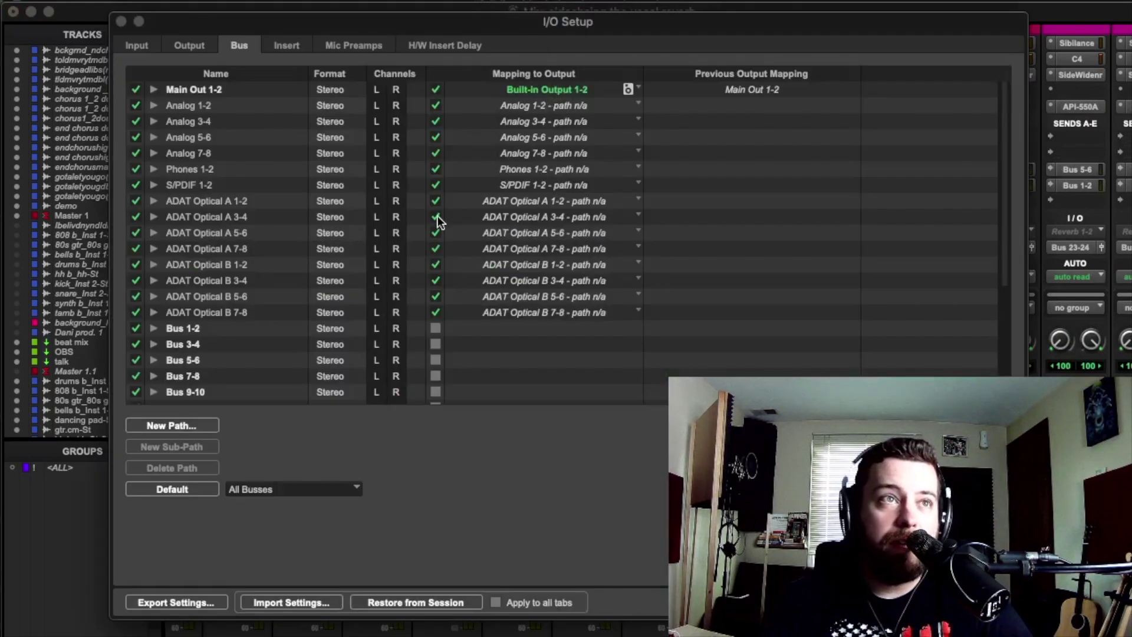
{"action": "scroll", "coordinate": [274, 334], "scroll_direction": "down", "scroll_amount": 8}
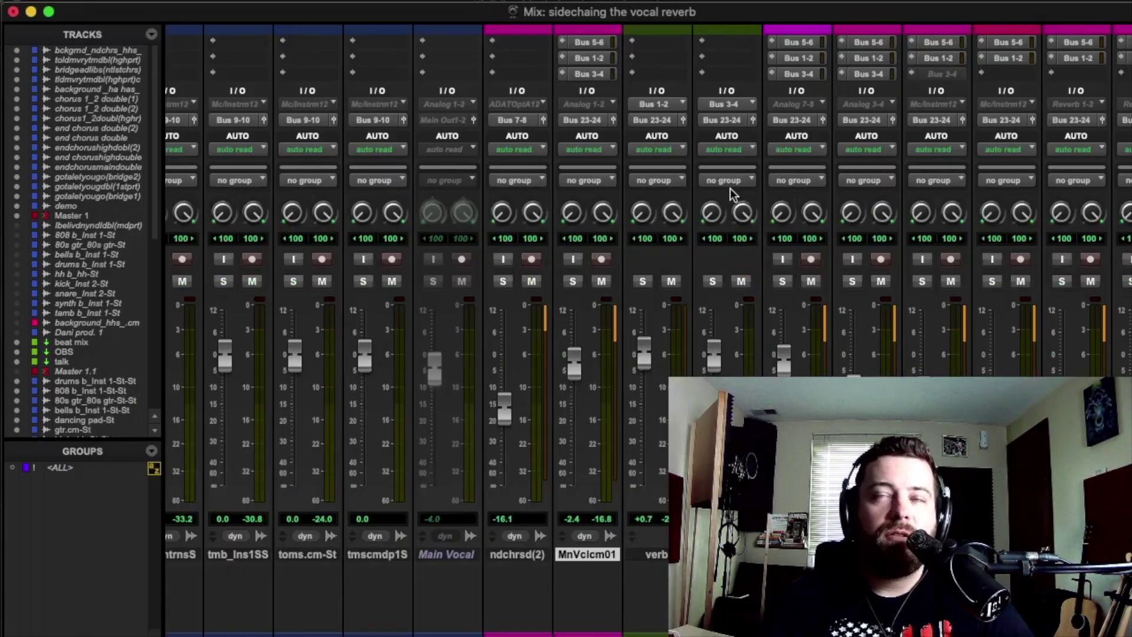
{"action": "scroll", "coordinate": [726, 180], "scroll_direction": "up", "scroll_amount": 5}
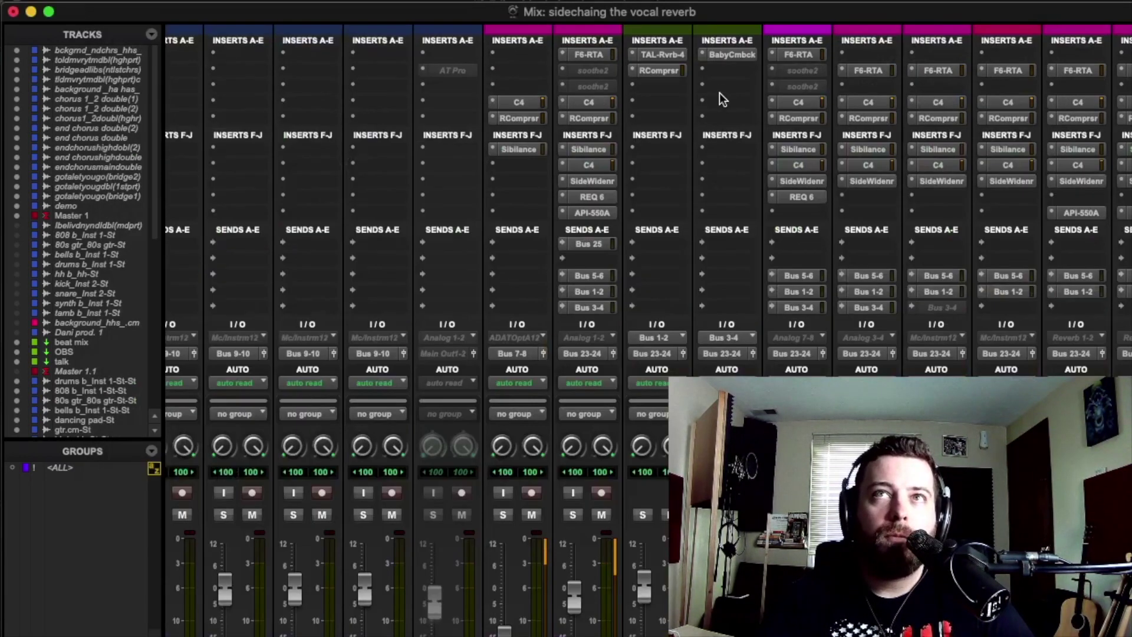
Step: Insert a stereo RCompressor from Dynamics after BabyComb on the dly track
{"action": "left_click", "coordinate": [723, 70]}
{"action": "mouse_move", "coordinate": [723, 71]}
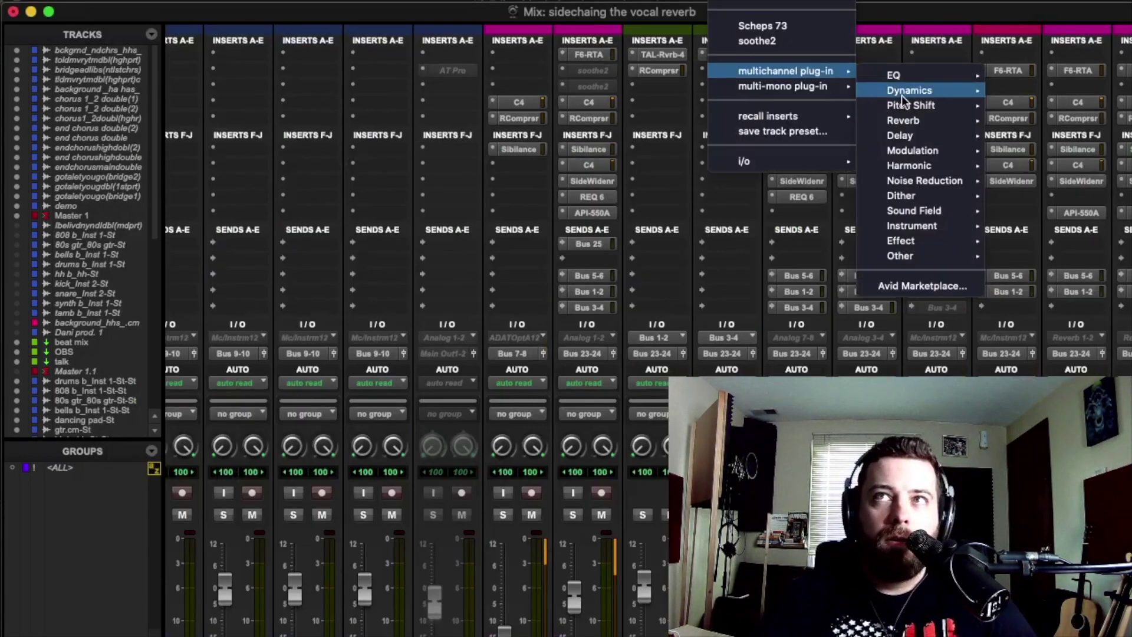
{"action": "mouse_move", "coordinate": [908, 90]}
{"action": "scroll", "coordinate": [779, 354], "scroll_direction": "down", "scroll_amount": 10}
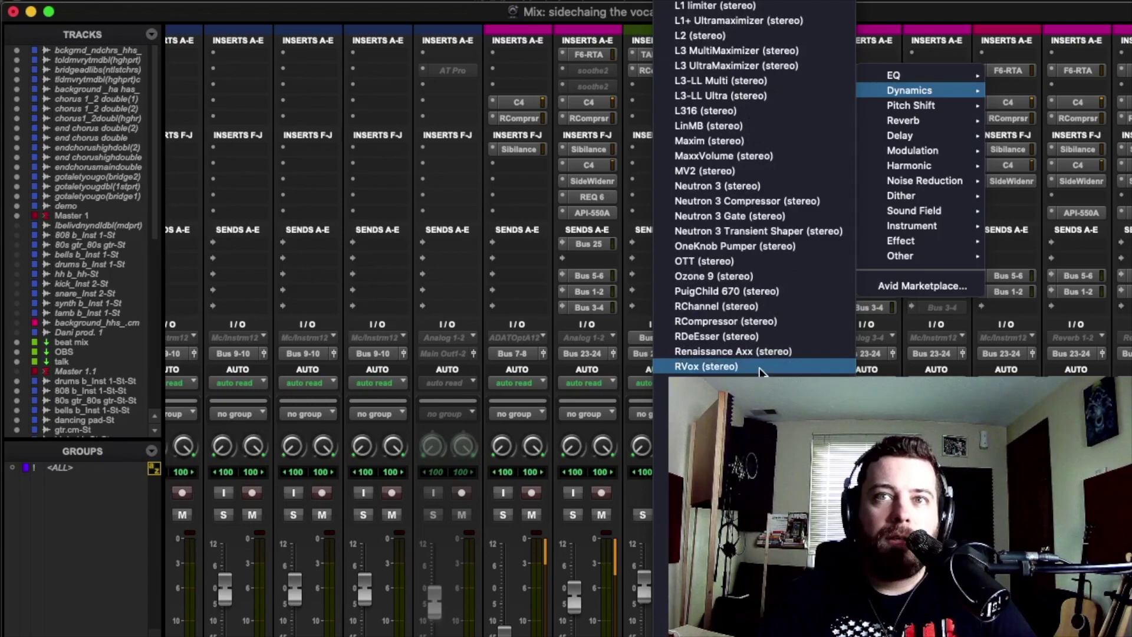
{"action": "left_click", "coordinate": [763, 325]}
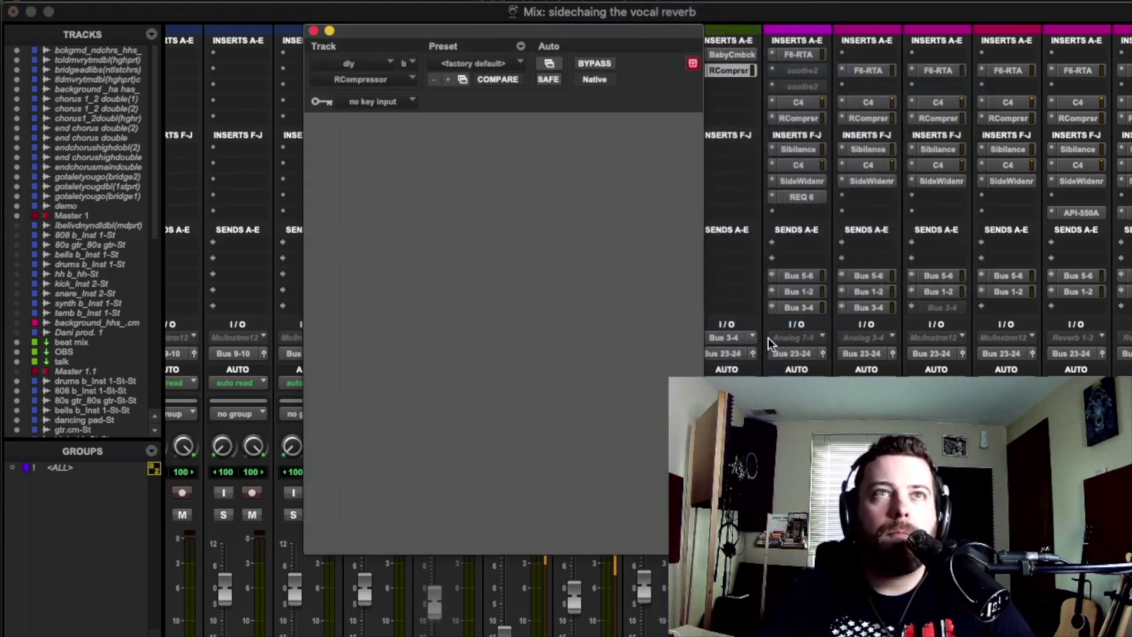
Step: Key the dly RCompressor from Bus 26 with ratio 4.30, attack 2.32, release 15.5, then close it
{"action": "left_click", "coordinate": [390, 101]}
{"action": "mouse_move", "coordinate": [401, 119]}
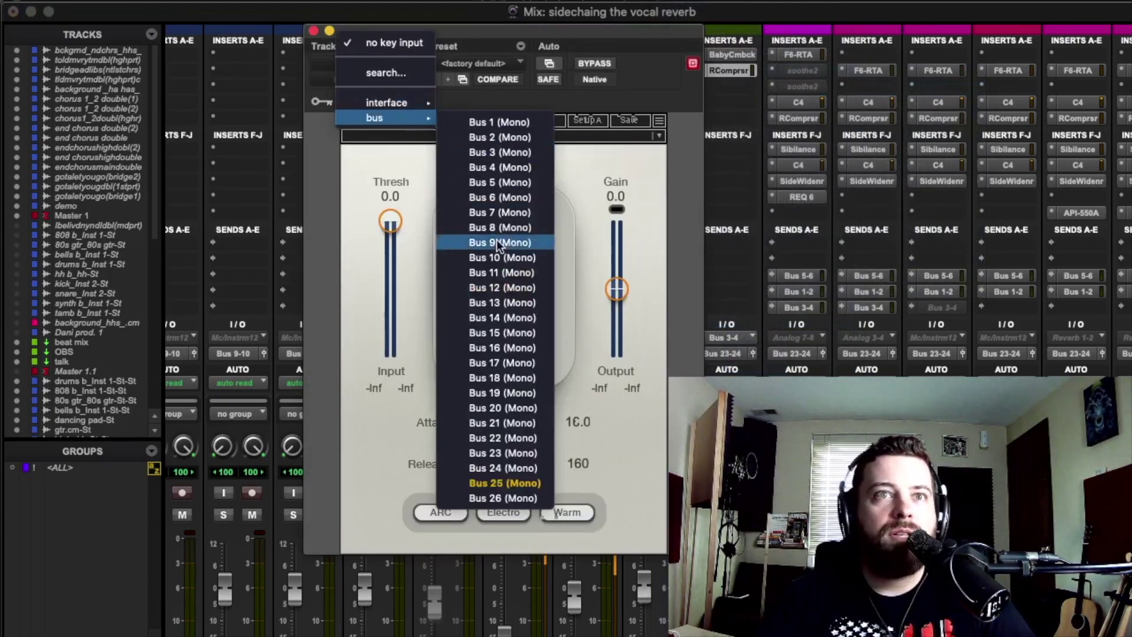
{"action": "left_click", "coordinate": [528, 499]}
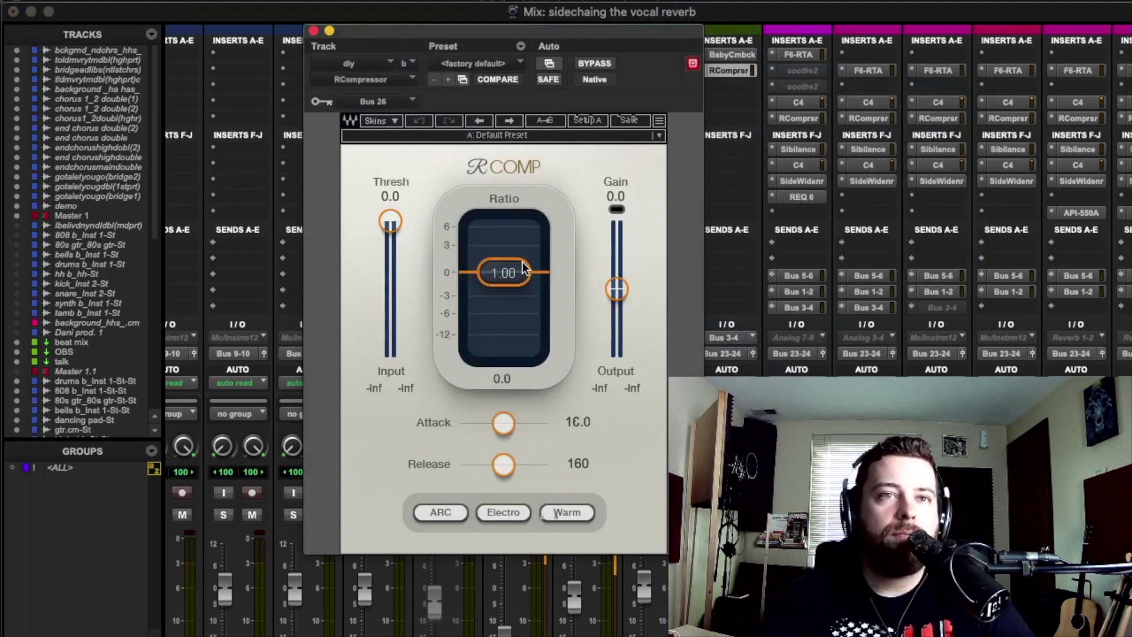
{"action": "left_click_drag", "start_coordinate": [503, 274], "coordinate": [505, 301]}
{"action": "left_click_drag", "start_coordinate": [503, 423], "coordinate": [484, 426]}
{"action": "left_click_drag", "start_coordinate": [505, 465], "coordinate": [475, 465]}
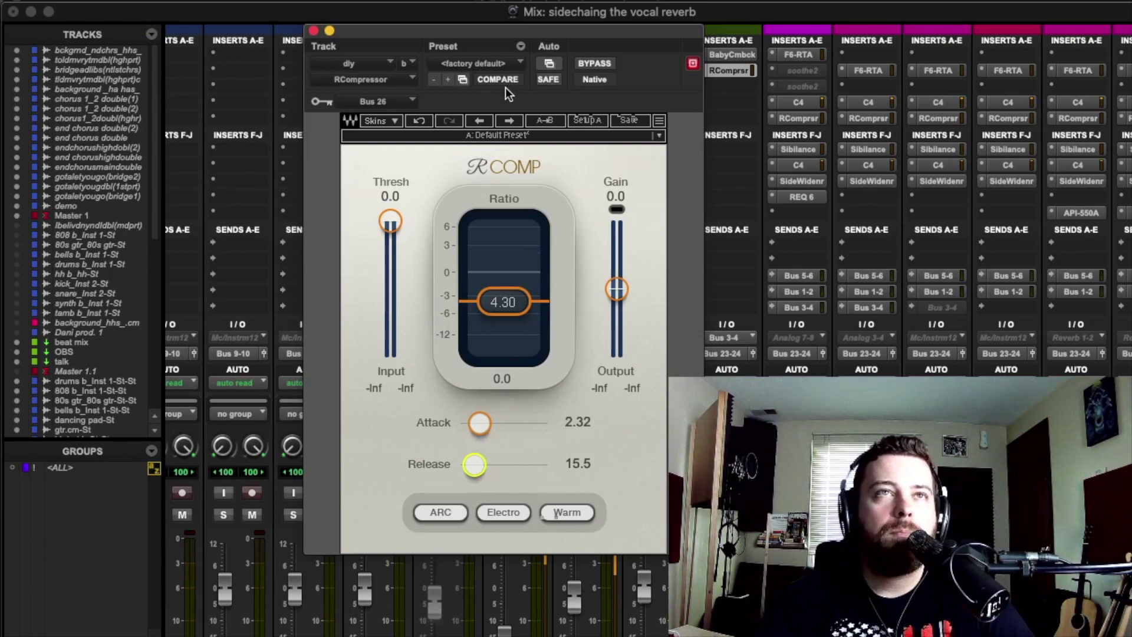
{"action": "left_click", "coordinate": [314, 30]}
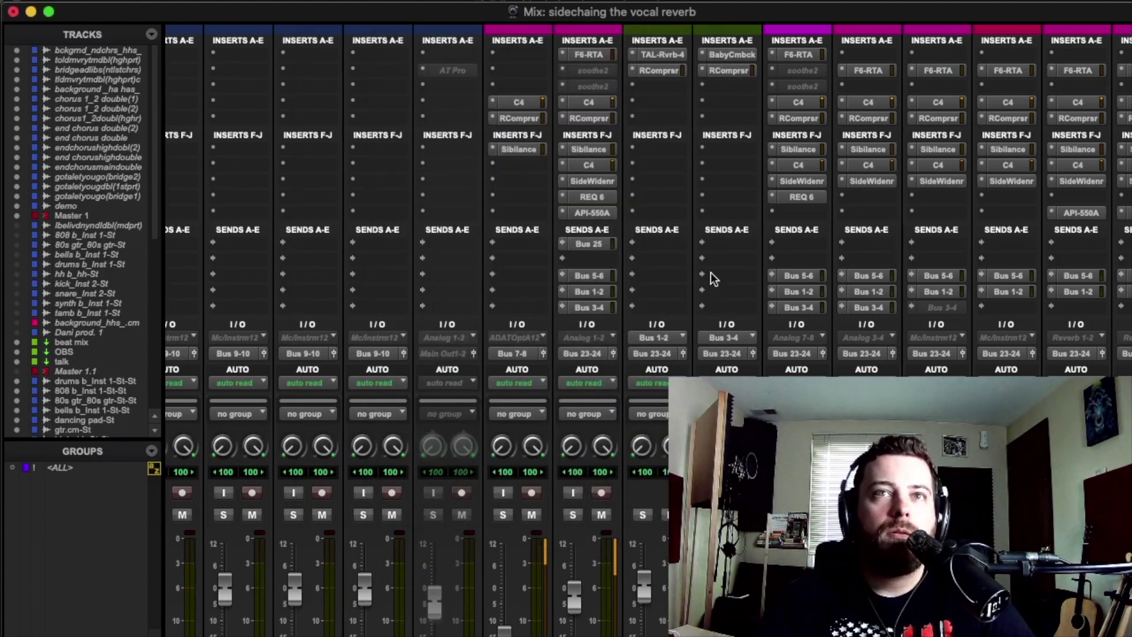
Step: Add a main vocal send to Bus 26, then bring back up the dly track's RCompressor
{"action": "left_click", "coordinate": [579, 259]}
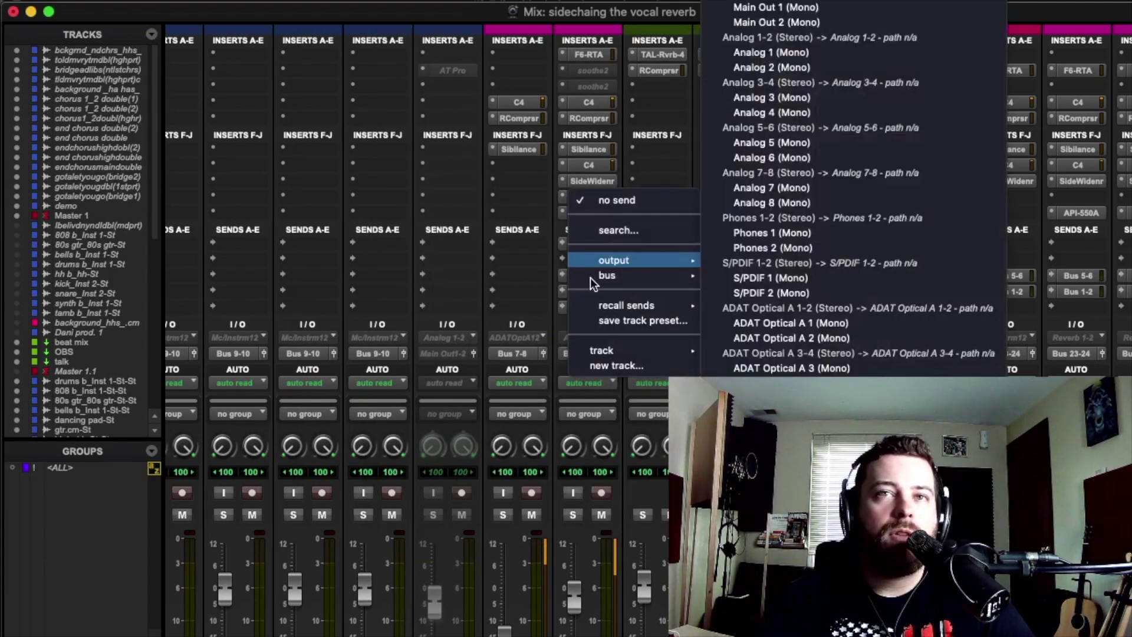
{"action": "mouse_move", "coordinate": [650, 274]}
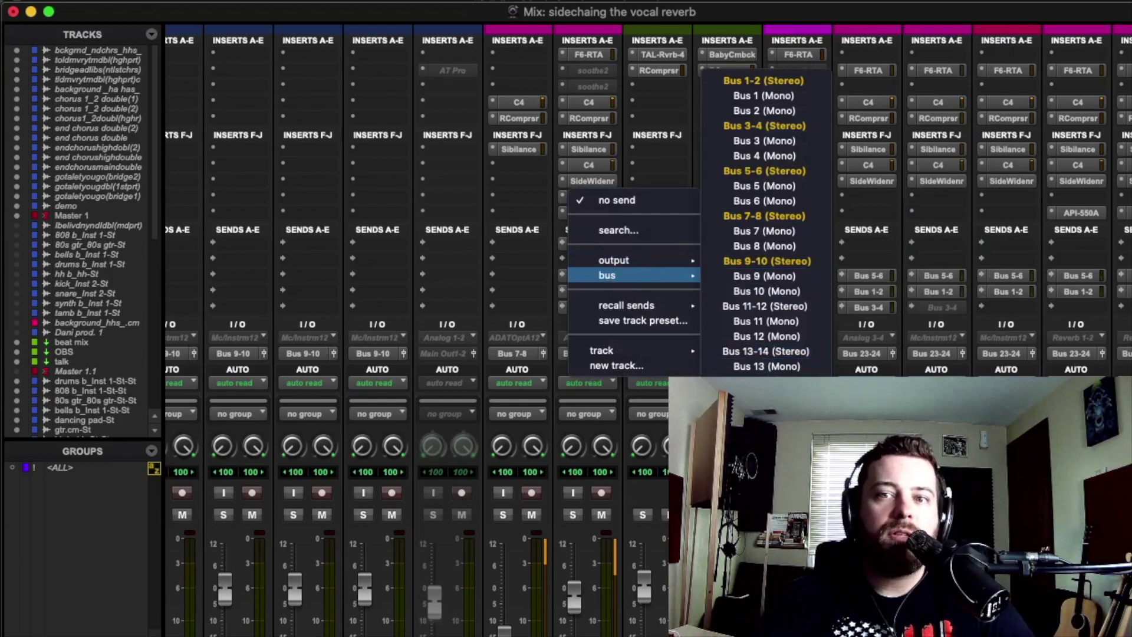
{"action": "left_click", "coordinate": [766, 342]}
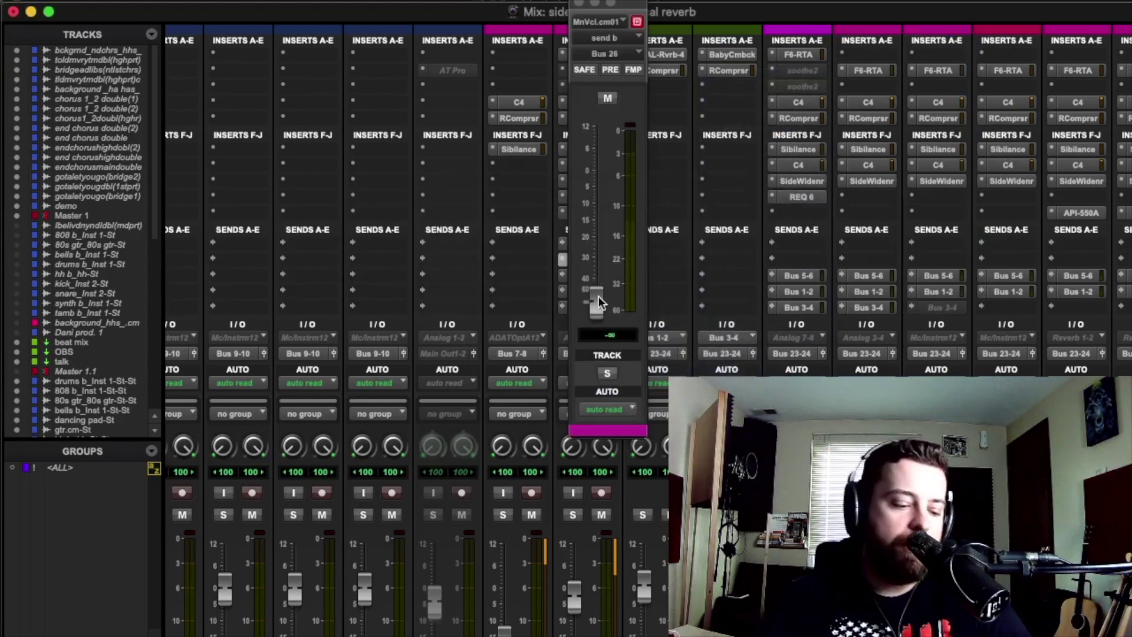
{"action": "left_click", "coordinate": [580, 4]}
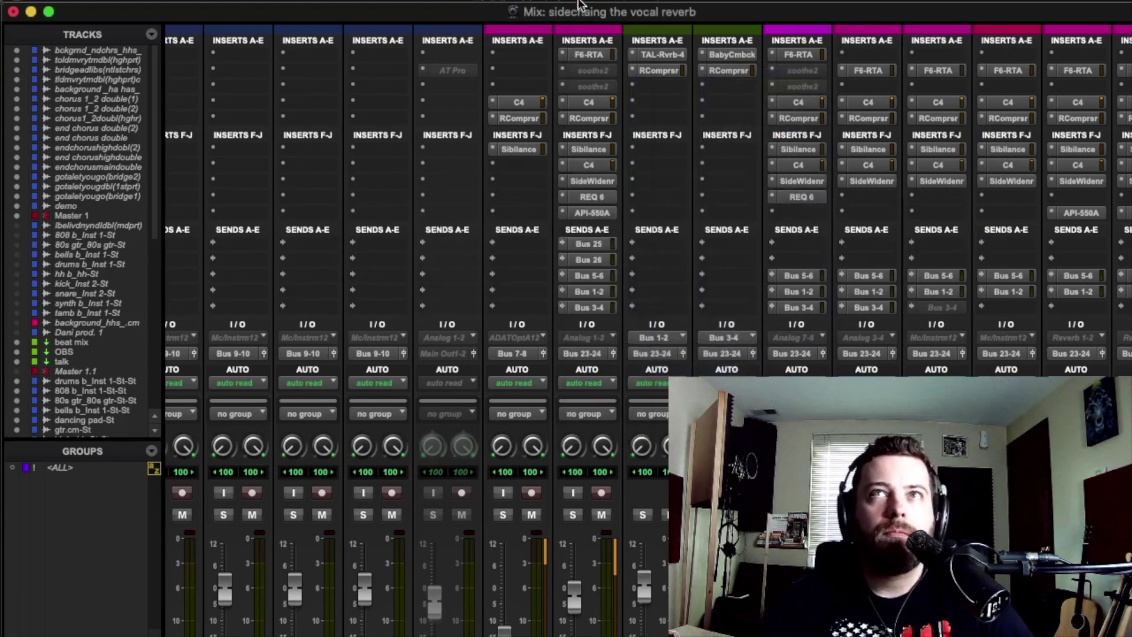
{"action": "left_click", "coordinate": [722, 68]}
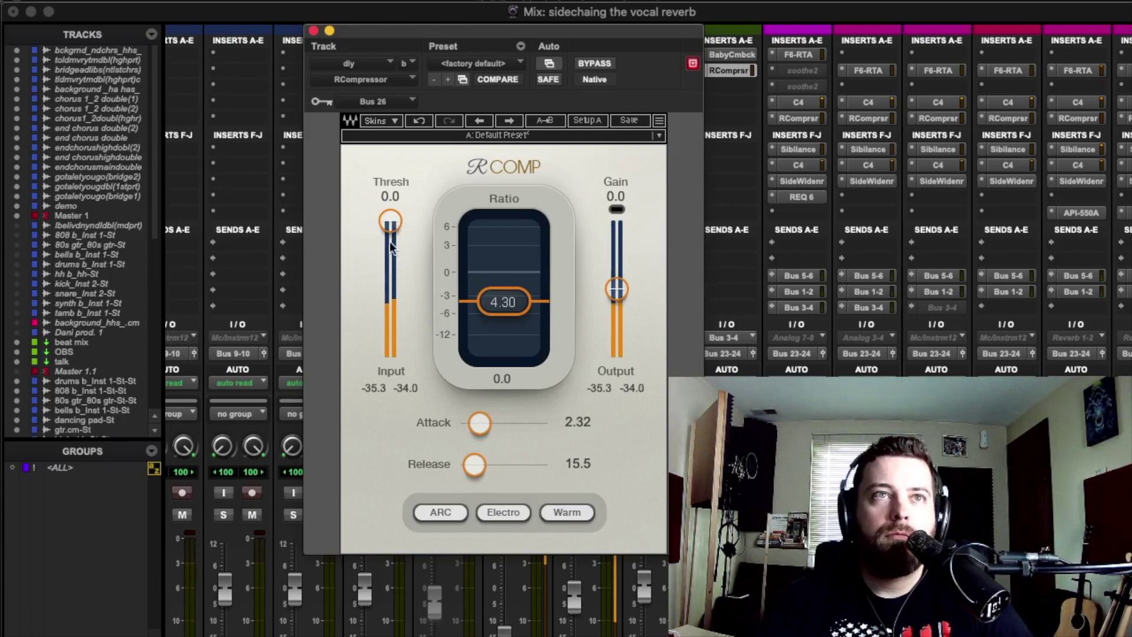
Step: Lower the delay RCompressor threshold during playback, stepping through -29.2 and -30.0 to -30.2
{"action": "left_click_drag", "start_coordinate": [390, 267], "coordinate": [390, 286]}
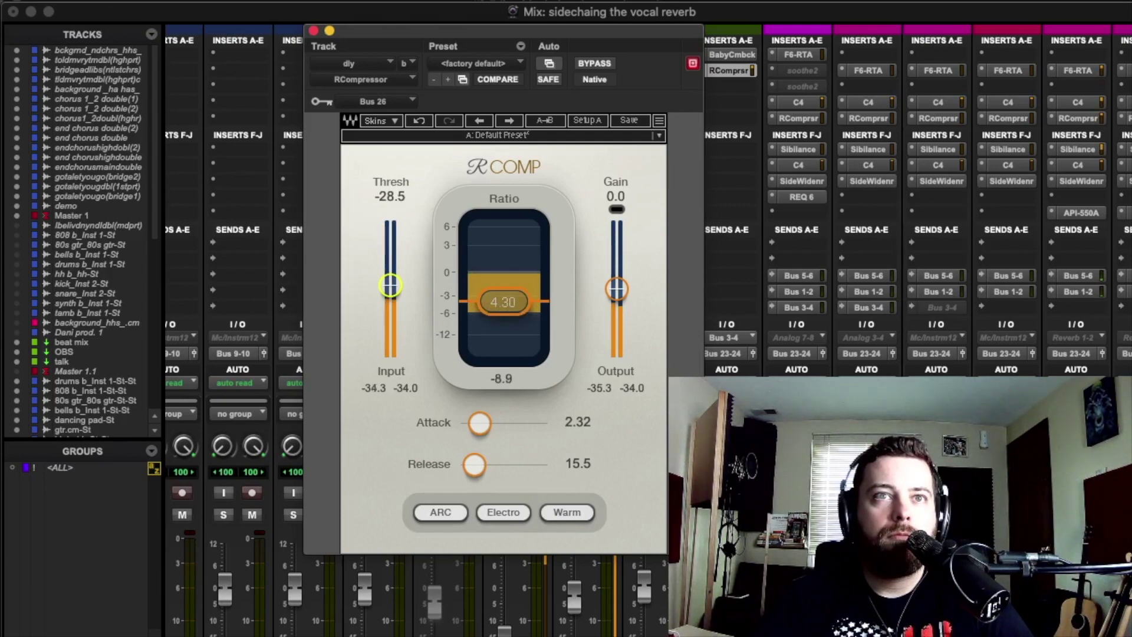
{"action": "left_click_drag", "start_coordinate": [390, 286], "coordinate": [391, 287]}
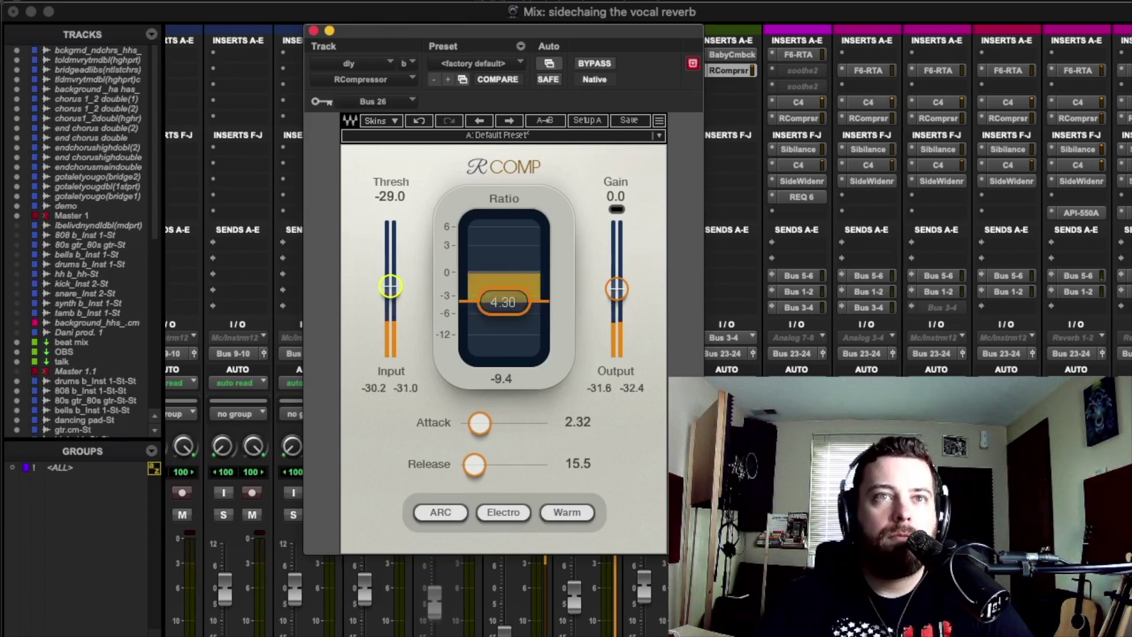
{"action": "left_click_drag", "start_coordinate": [390, 286], "coordinate": [390, 287]}
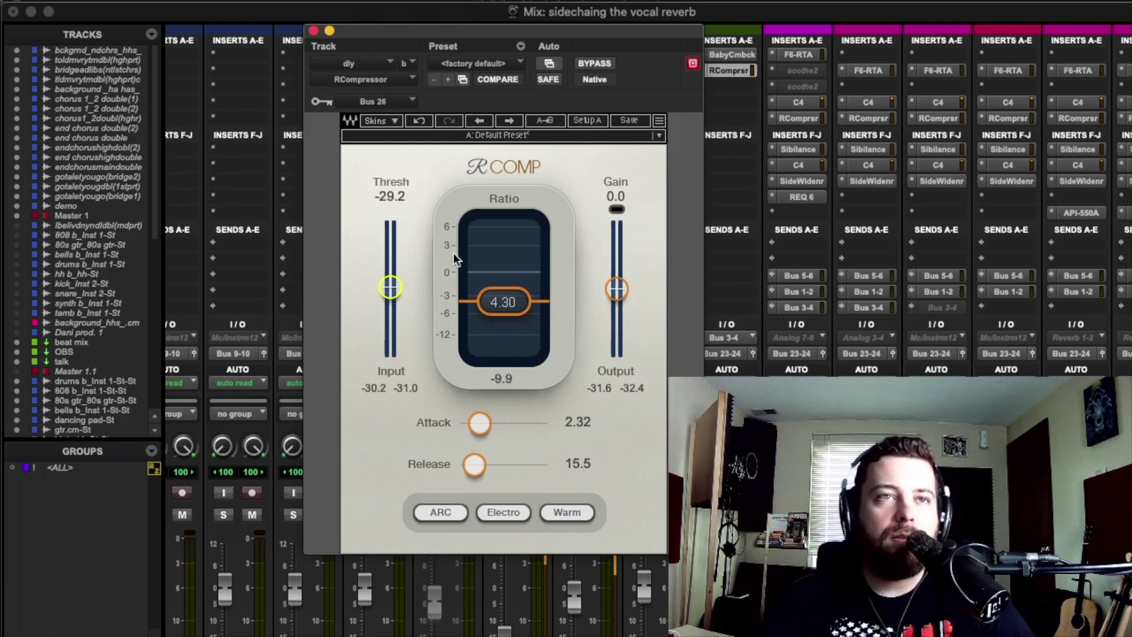
{"action": "left_click_drag", "start_coordinate": [391, 293], "coordinate": [392, 296]}
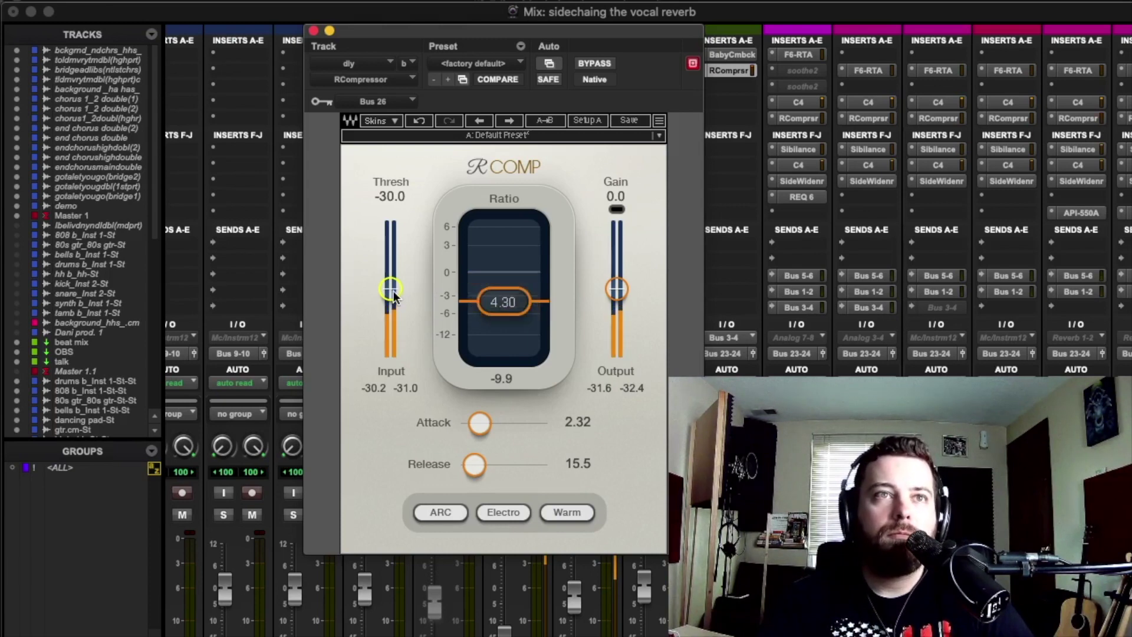
{"action": "left_click_drag", "start_coordinate": [391, 295], "coordinate": [391, 296]}
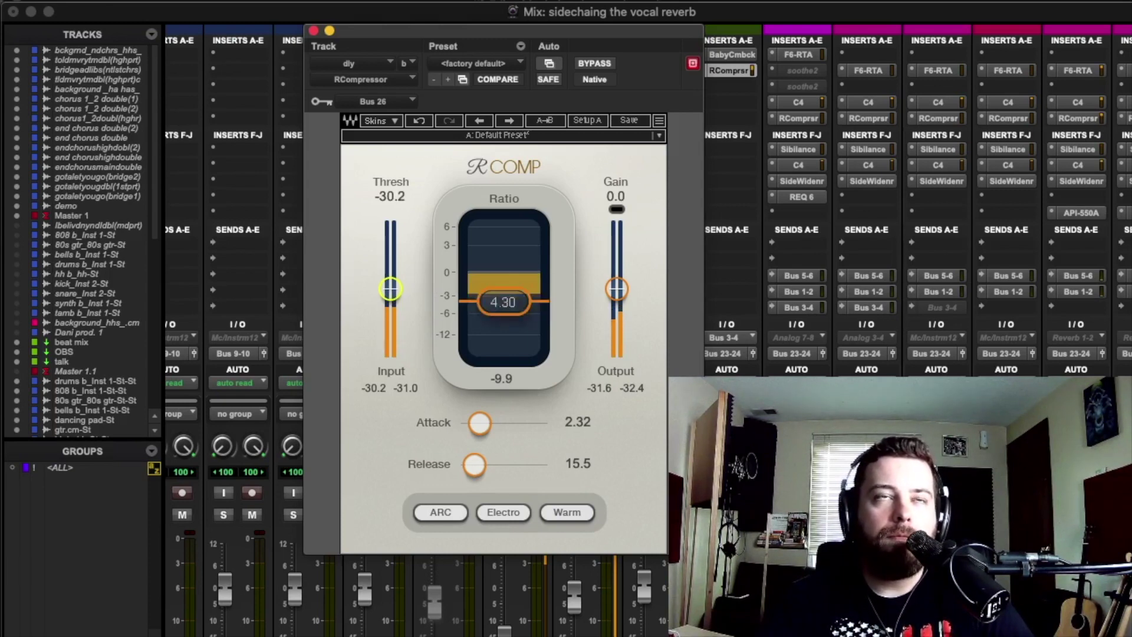
Step: Close the dly RCompressor plugin window, leaving the Mix window visible
{"action": "left_click", "coordinate": [314, 30]}
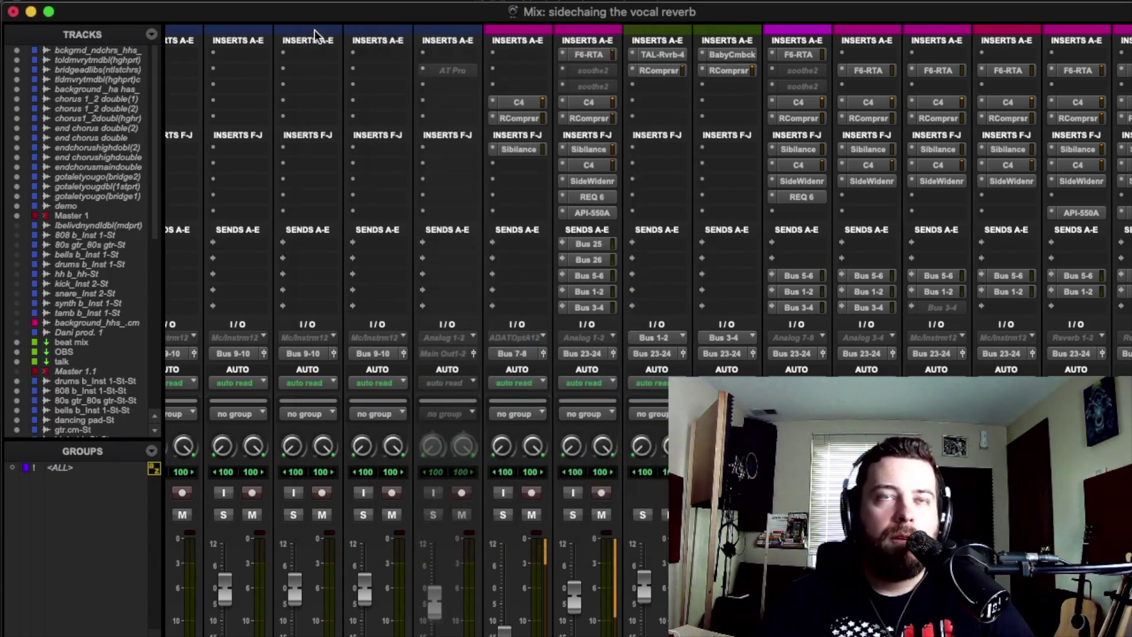